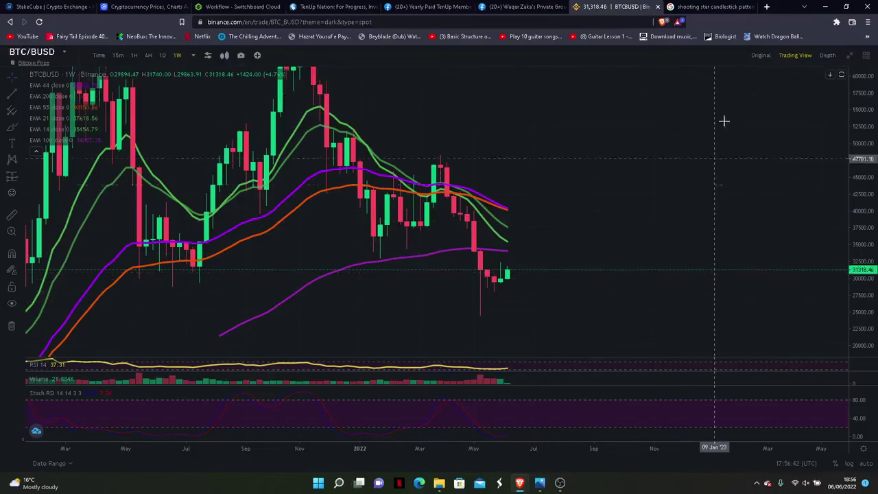
Minimize the recording software's window, bring up the TenUp website in the browser and dismiss its promotional pop-up
{"action": "left_click", "coordinate": [825, 10]}
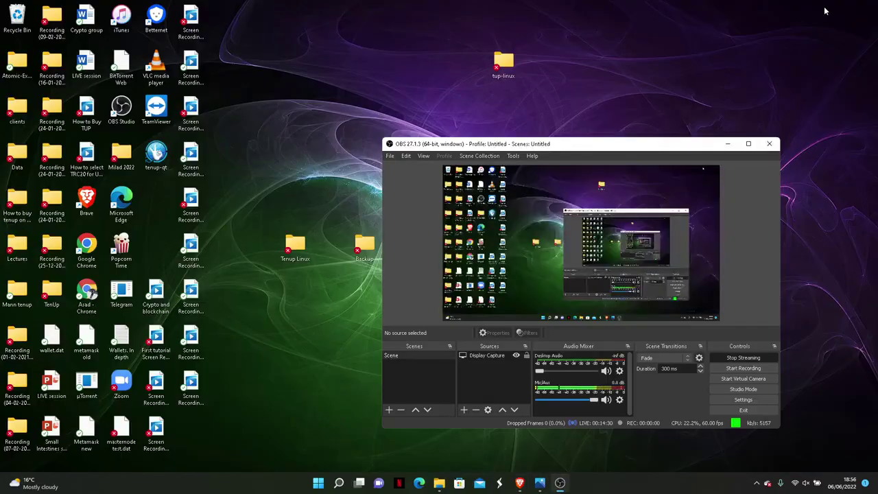
{"action": "left_click", "coordinate": [729, 143]}
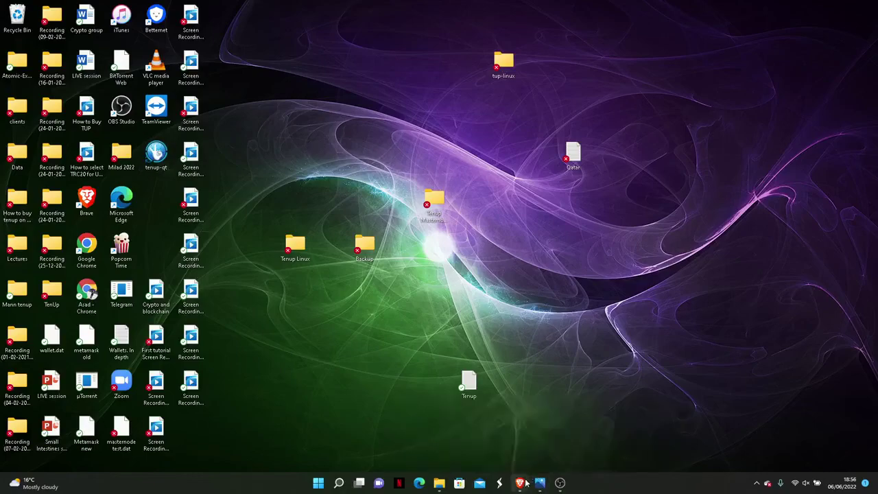
{"action": "mouse_move", "coordinate": [519, 483]}
{"action": "left_click", "coordinate": [569, 434]}
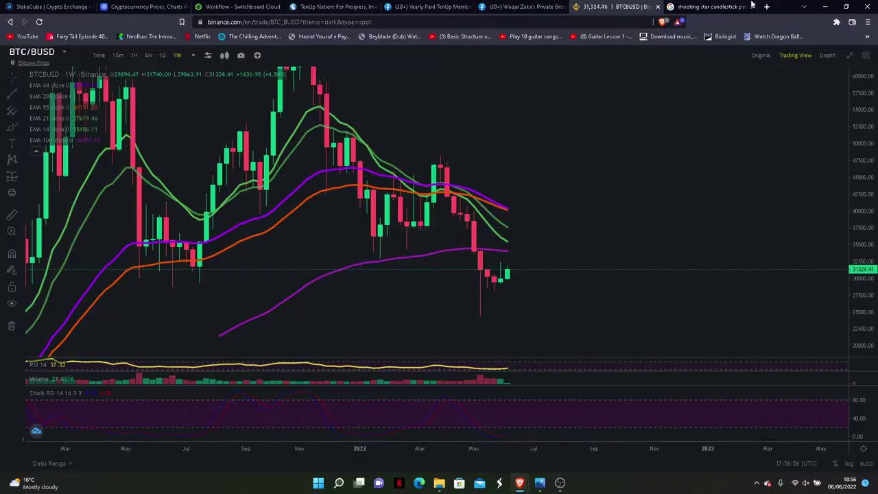
{"action": "left_click", "coordinate": [356, 5]}
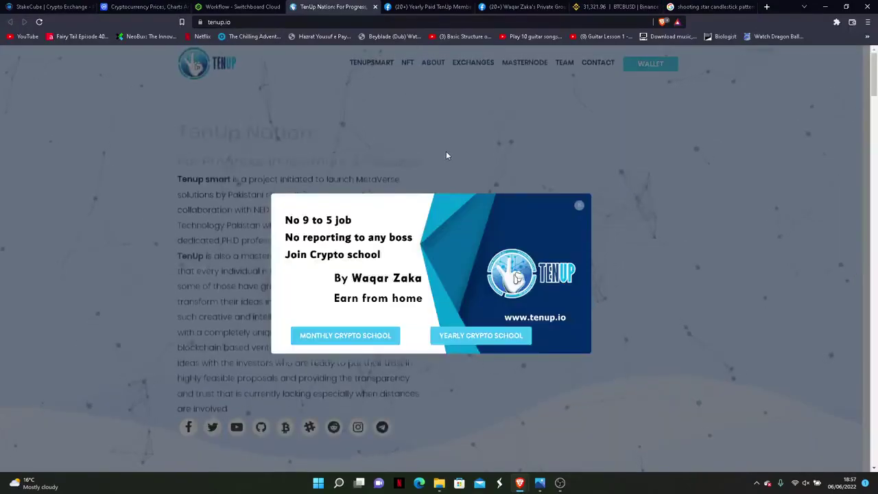
{"action": "left_click", "coordinate": [579, 205]}
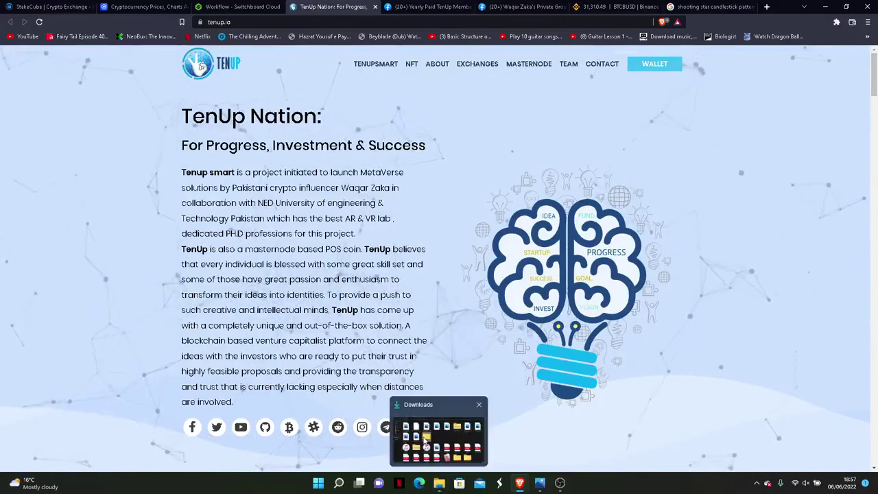
Switch to File Explorer and check in the folder options that hidden files, folders and drives are set to show
{"action": "left_click", "coordinate": [439, 485]}
{"action": "left_click", "coordinate": [37, 227]}
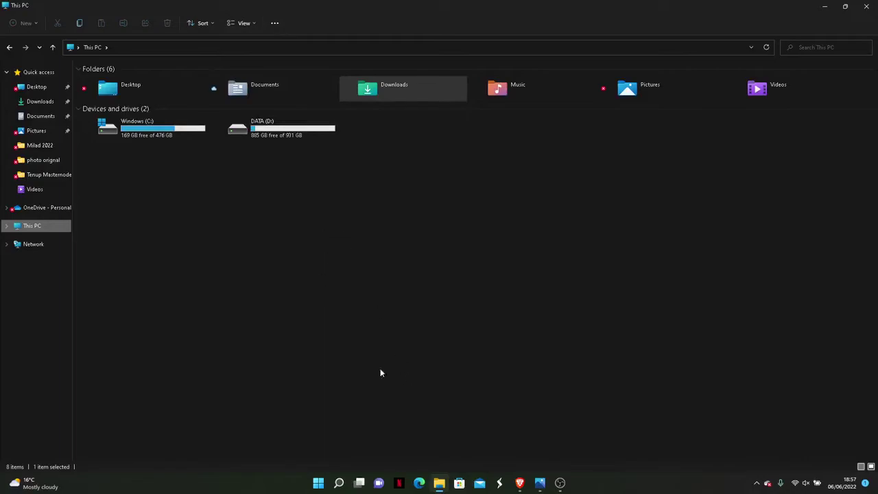
{"action": "left_click", "coordinate": [275, 23]}
{"action": "left_click", "coordinate": [150, 191]}
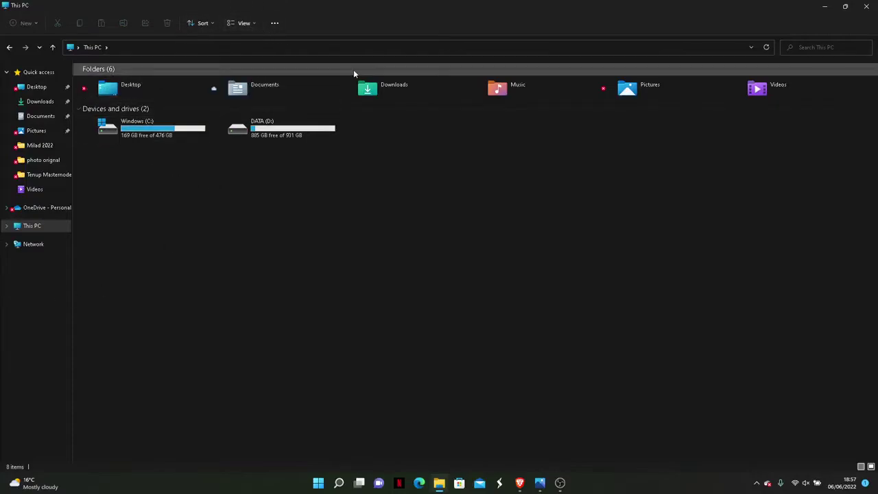
{"action": "left_click", "coordinate": [275, 23]}
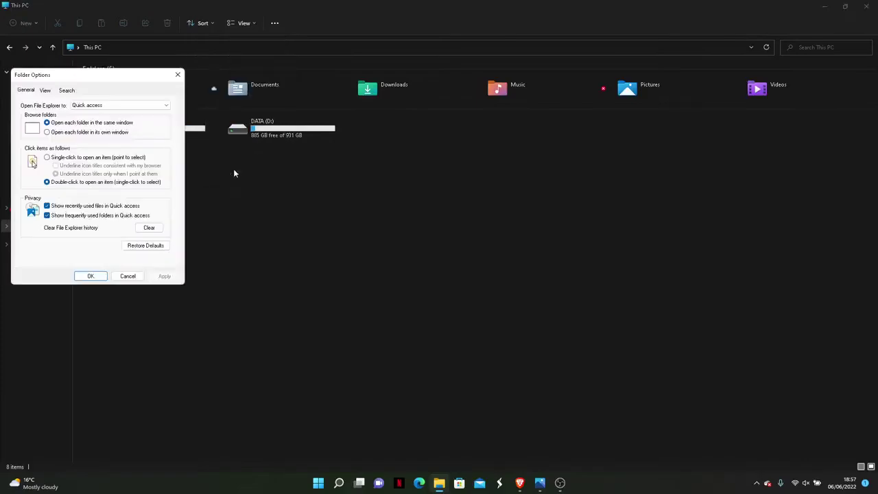
{"action": "left_click", "coordinate": [236, 172]}
{"action": "left_click_drag", "start_coordinate": [119, 78], "coordinate": [337, 115]}
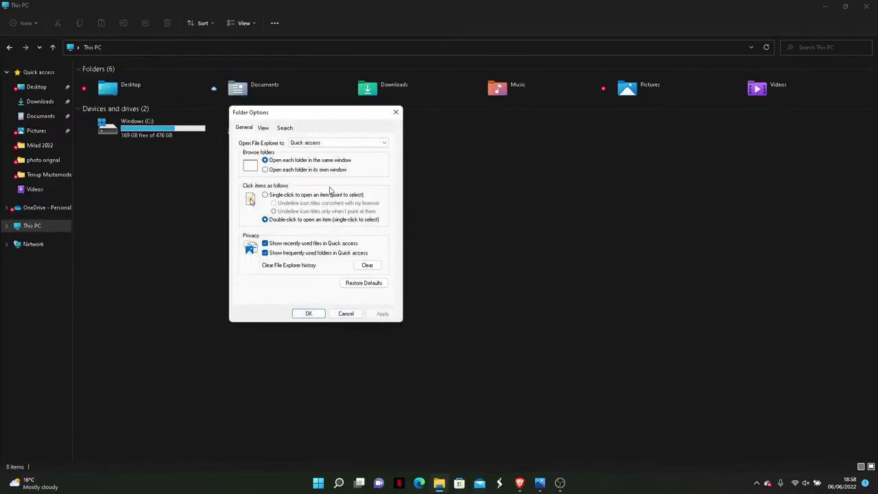
{"action": "left_click", "coordinate": [264, 128]}
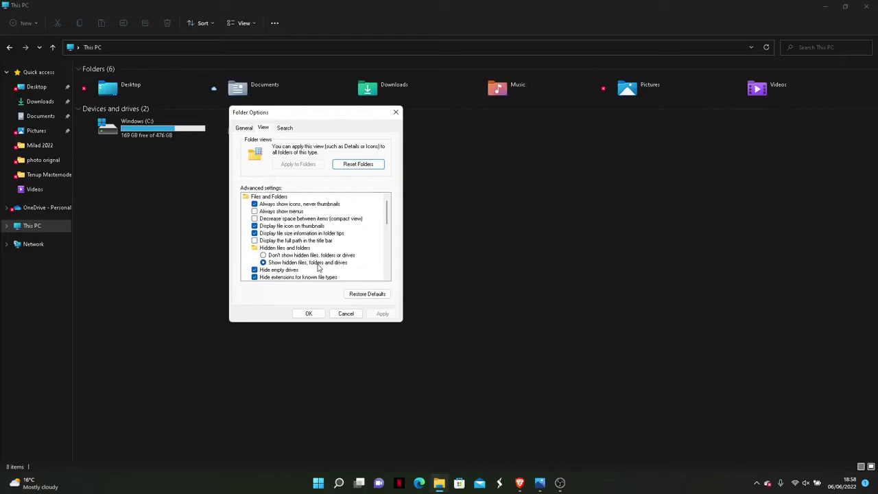
{"action": "left_click", "coordinate": [322, 313]}
Open the TenUp data folder on the Windows (C:) drive, under the user's profile in AppData\Roaming
{"action": "left_click", "coordinate": [192, 129]}
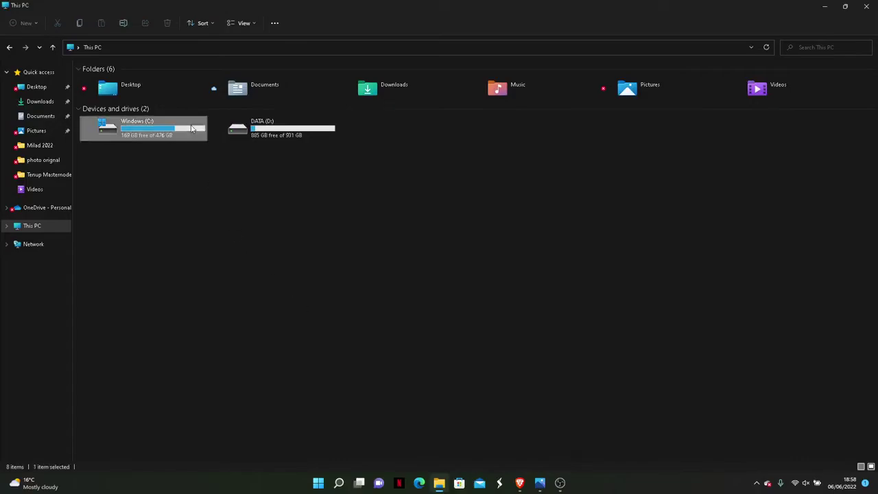
{"action": "double_click", "coordinate": [192, 129]}
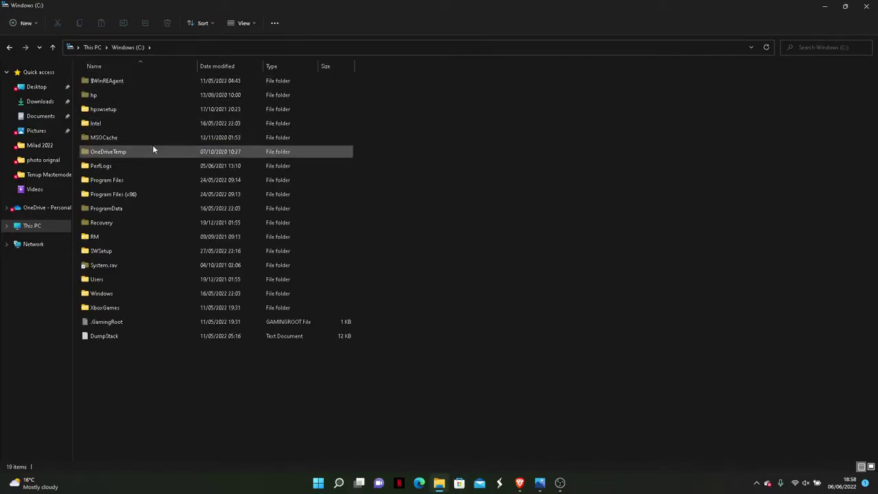
{"action": "double_click", "coordinate": [131, 279]}
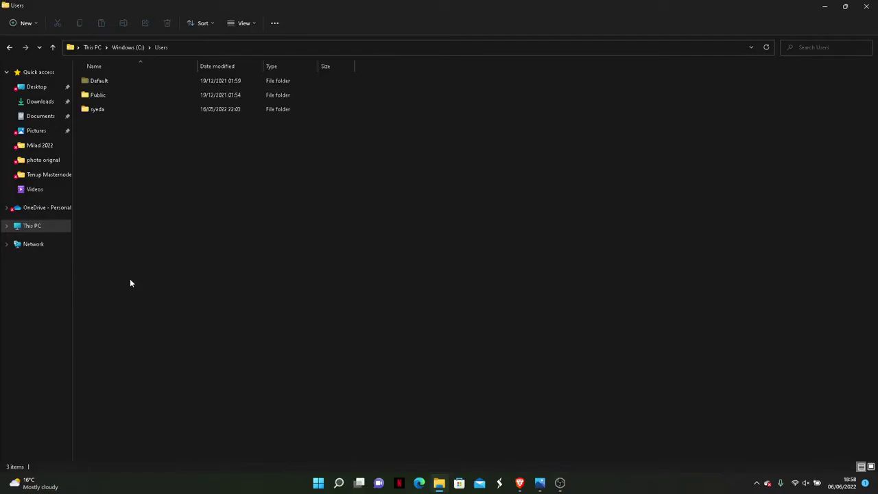
{"action": "double_click", "coordinate": [137, 110]}
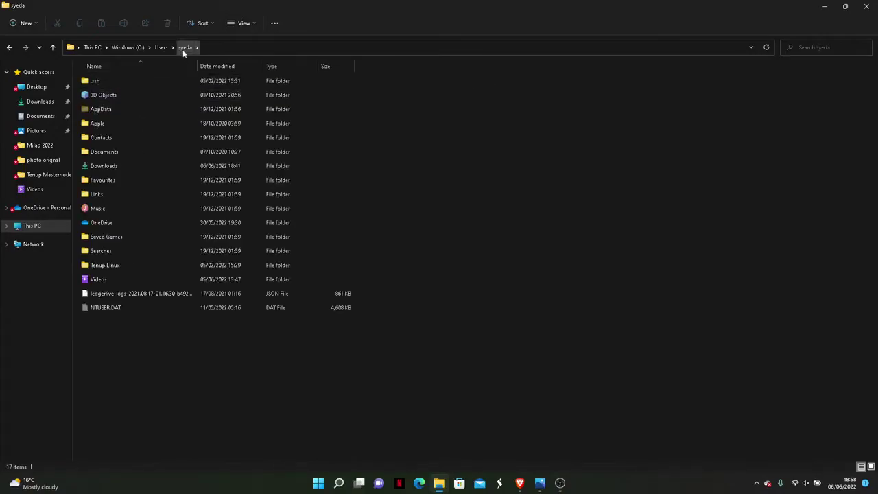
{"action": "double_click", "coordinate": [94, 114]}
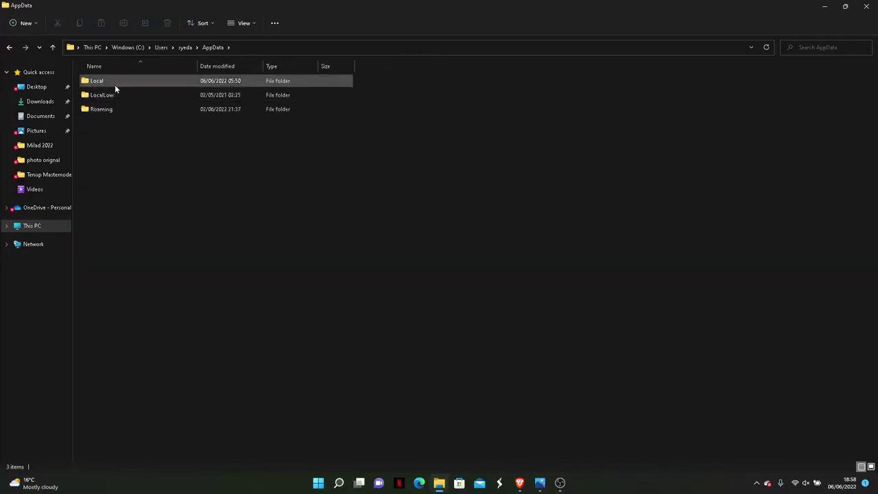
{"action": "double_click", "coordinate": [112, 114]}
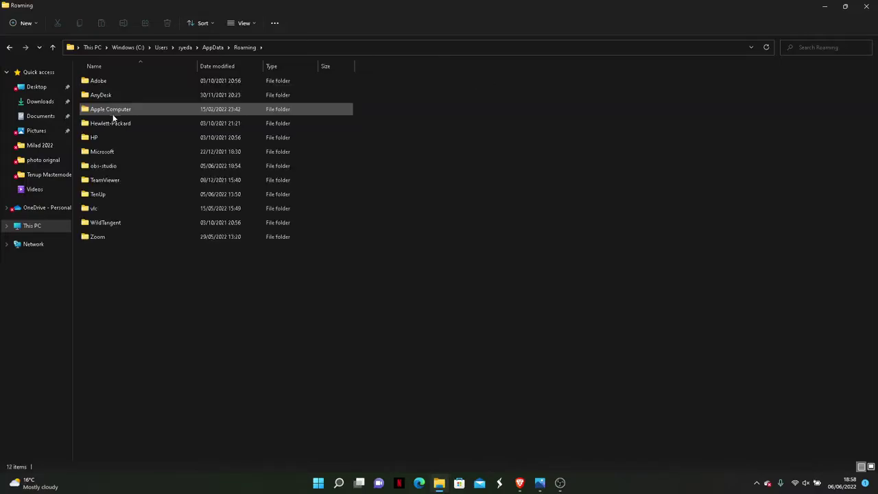
{"action": "double_click", "coordinate": [112, 194]}
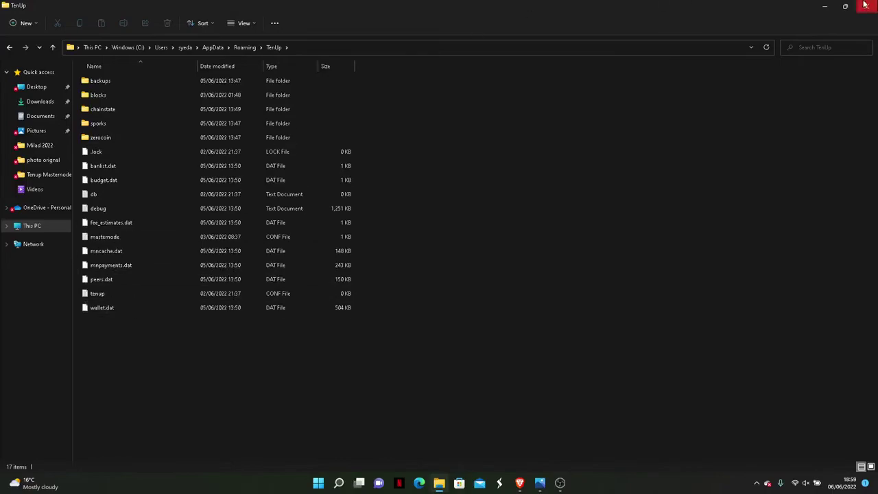
Clear the open windows from the desktop and view the contents of the Backup folder stored there
{"action": "left_click", "coordinate": [824, 6]}
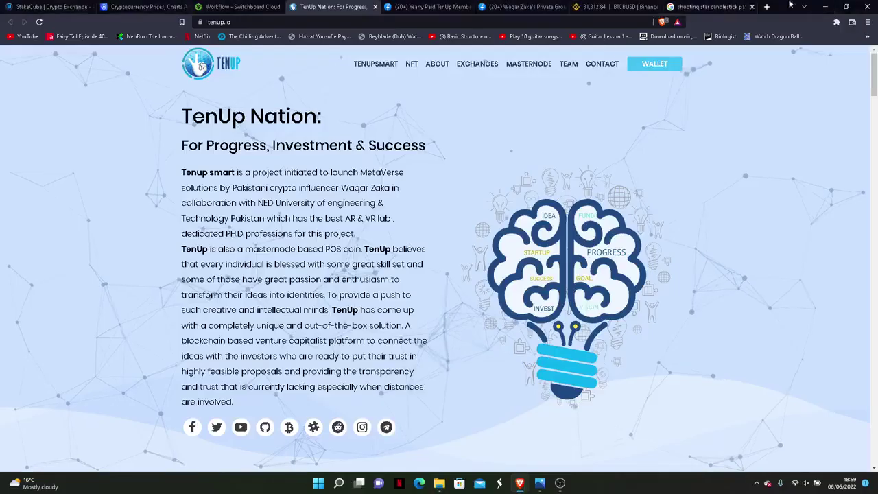
{"action": "left_click", "coordinate": [825, 6]}
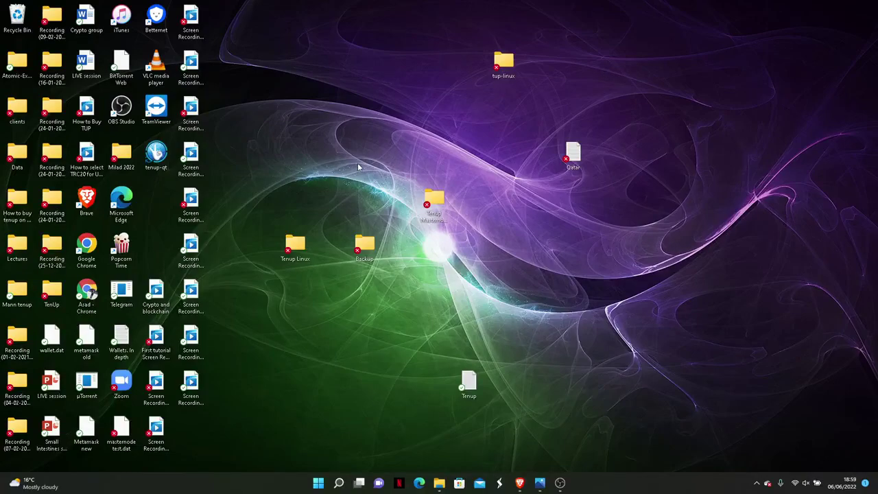
{"action": "double_click", "coordinate": [367, 257]}
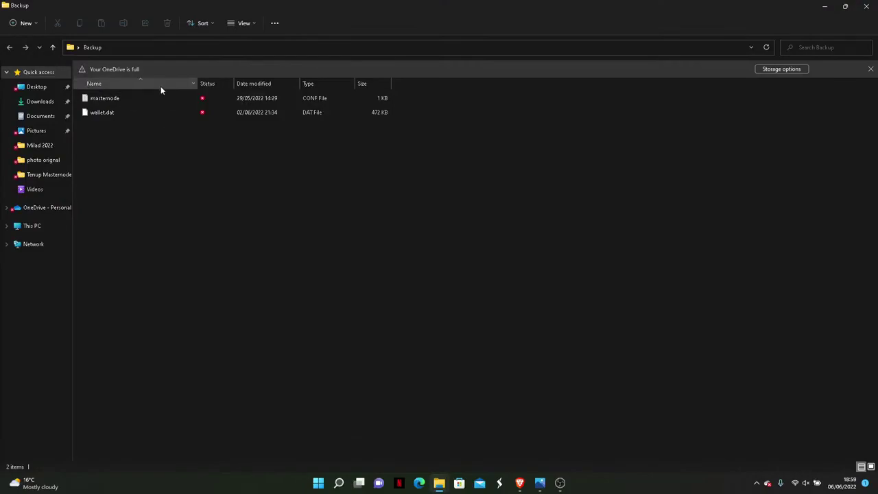
{"action": "left_click", "coordinate": [826, 6]}
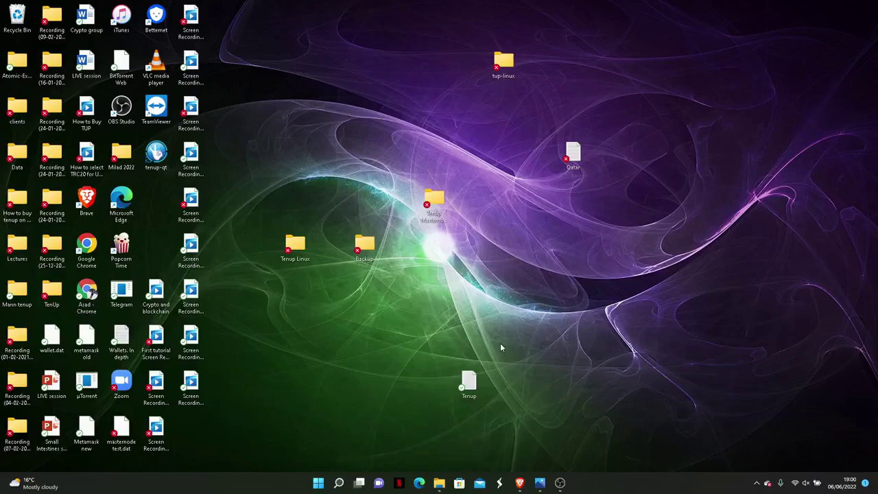
Request the 64-bit Windows wallet download on the TenUp website, then cancel saving the file
{"action": "mouse_move", "coordinate": [539, 482]}
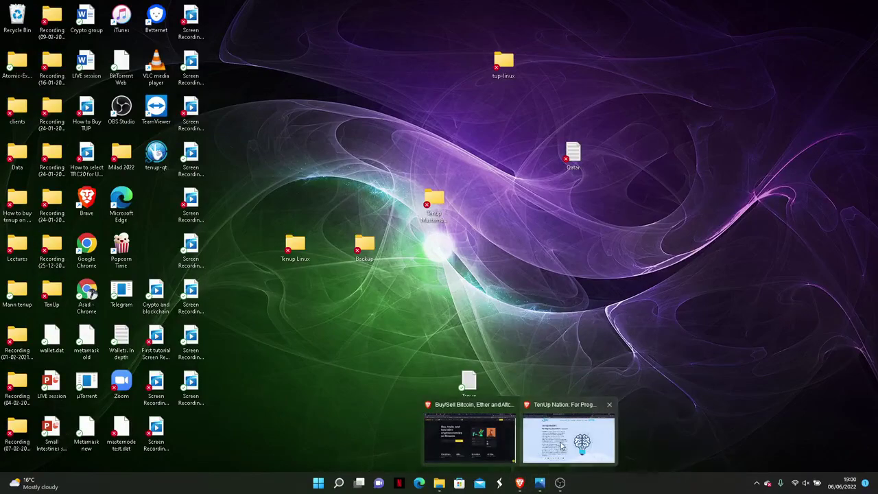
{"action": "left_click", "coordinate": [569, 439]}
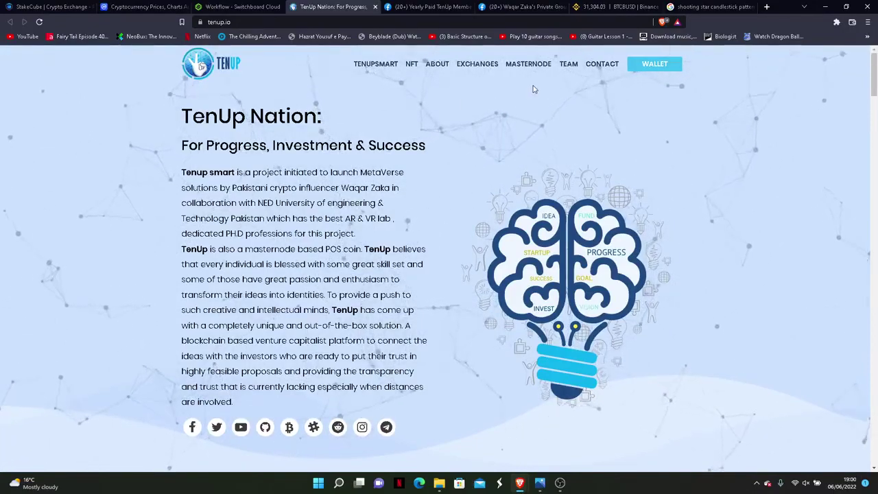
{"action": "left_click", "coordinate": [662, 73]}
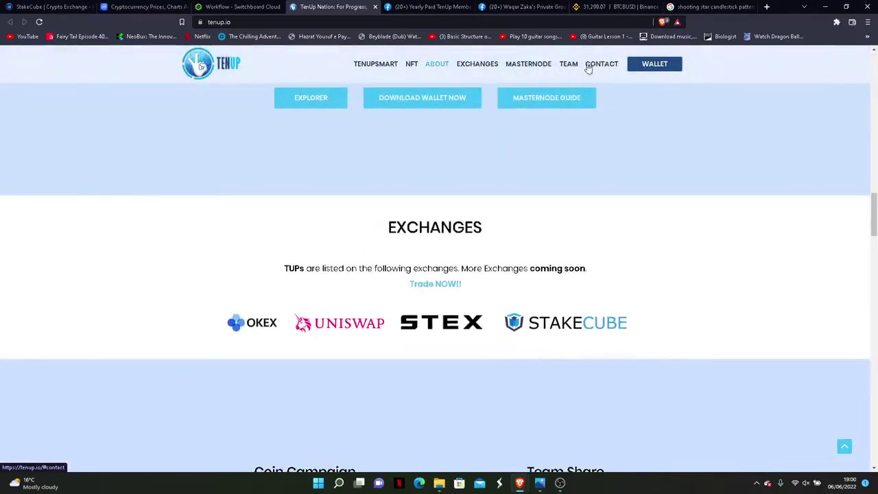
{"action": "left_click", "coordinate": [421, 102]}
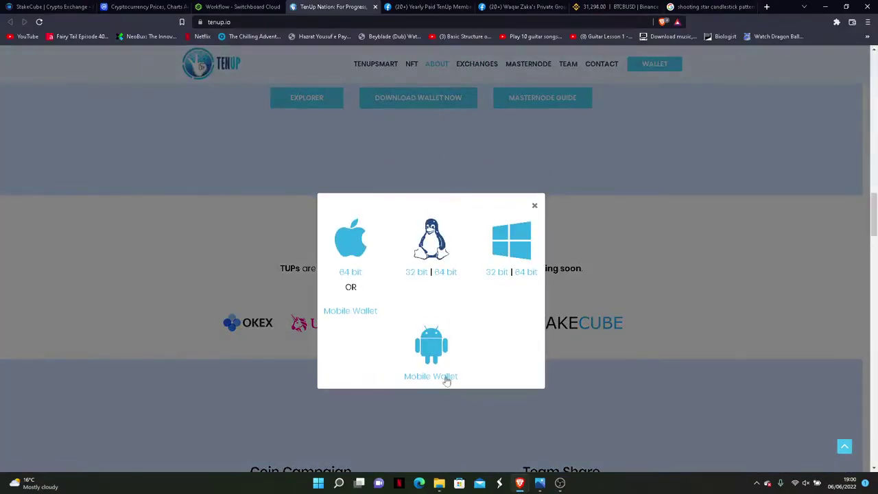
{"action": "left_click", "coordinate": [527, 274]}
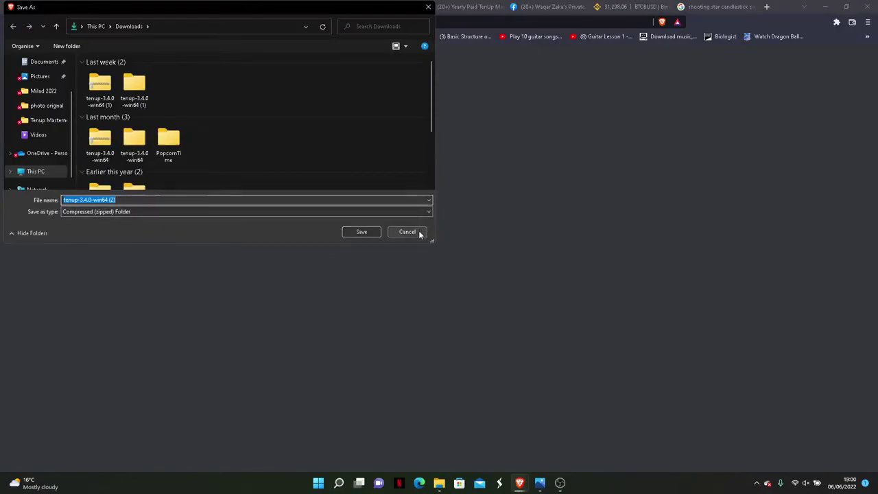
{"action": "left_click", "coordinate": [417, 231]}
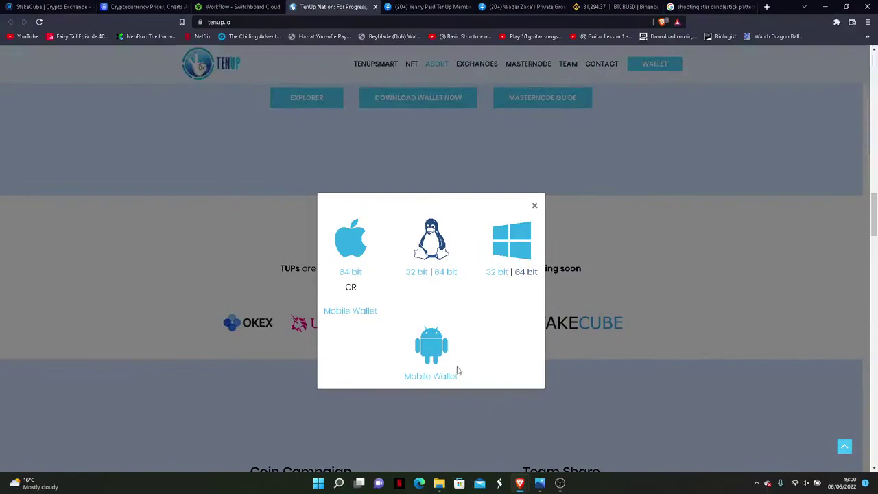
Switch to File Explorer and open the zipped tenup-3.4.0-win64 (1) folder in Downloads
{"action": "left_click", "coordinate": [439, 483]}
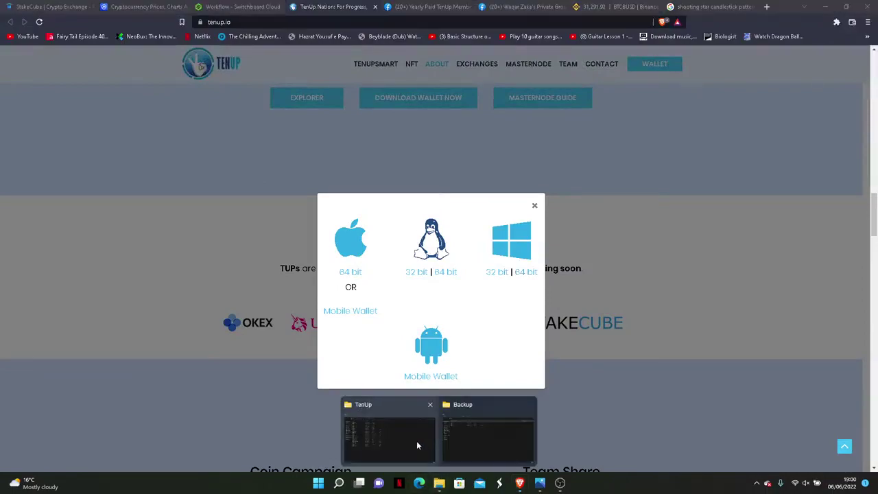
{"action": "left_click", "coordinate": [420, 436]}
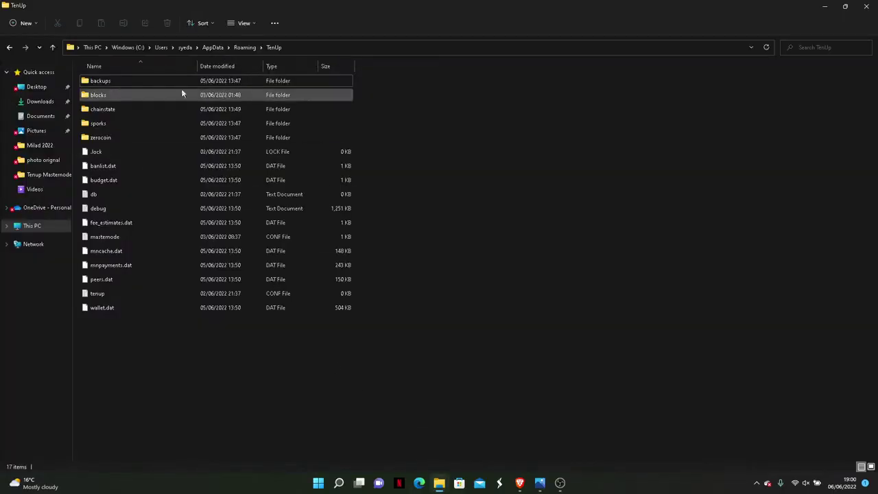
{"action": "mouse_move", "coordinate": [452, 472]}
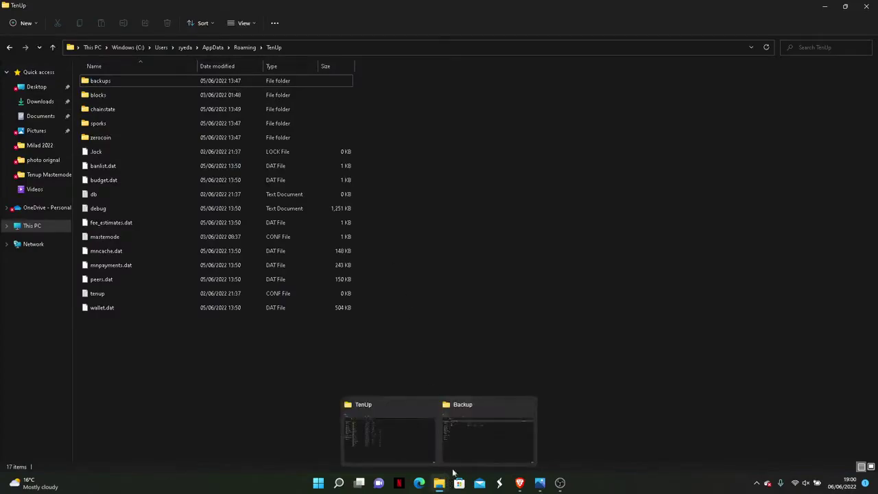
{"action": "left_click", "coordinate": [483, 446]}
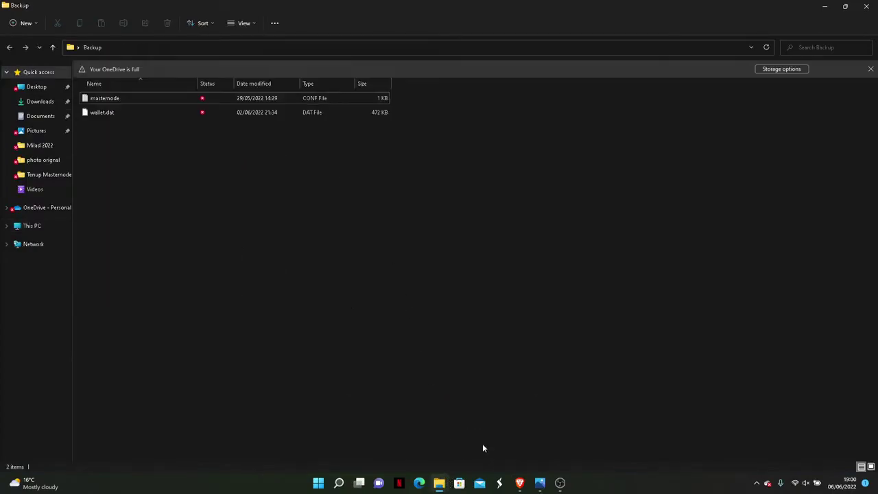
{"action": "left_click", "coordinate": [40, 101]}
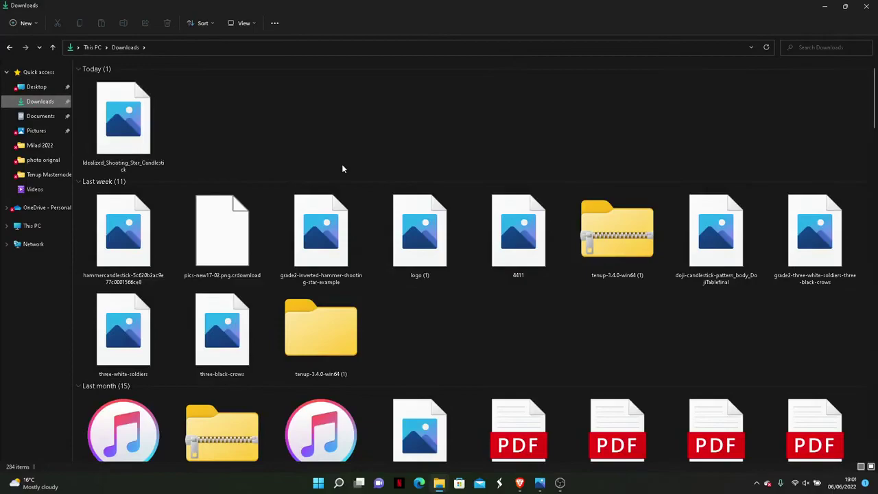
{"action": "scroll", "coordinate": [343, 168], "scroll_direction": "down", "scroll_amount": 1}
{"action": "scroll", "coordinate": [301, 293], "scroll_direction": "down", "scroll_amount": 3}
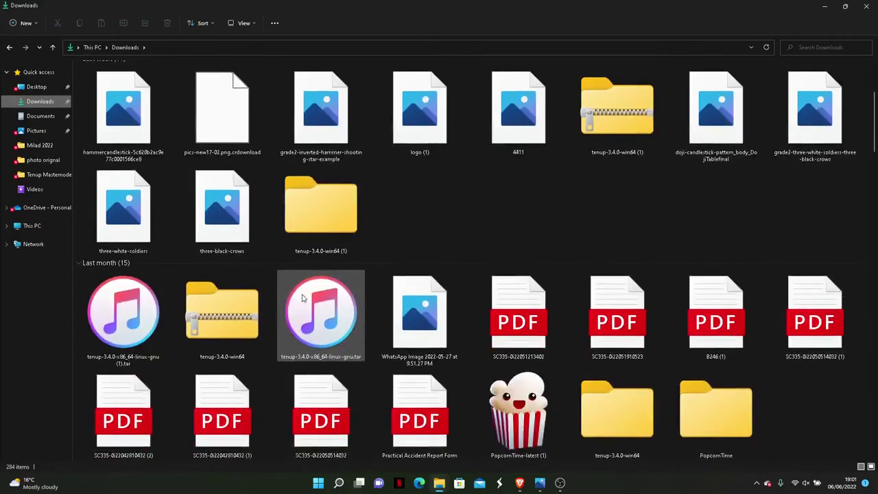
{"action": "scroll", "coordinate": [302, 294], "scroll_direction": "up", "scroll_amount": 4}
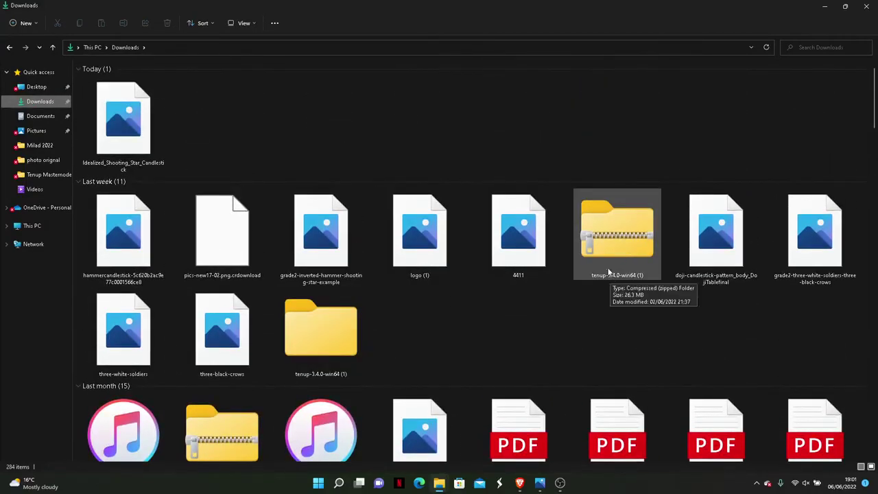
{"action": "double_click", "coordinate": [595, 234]}
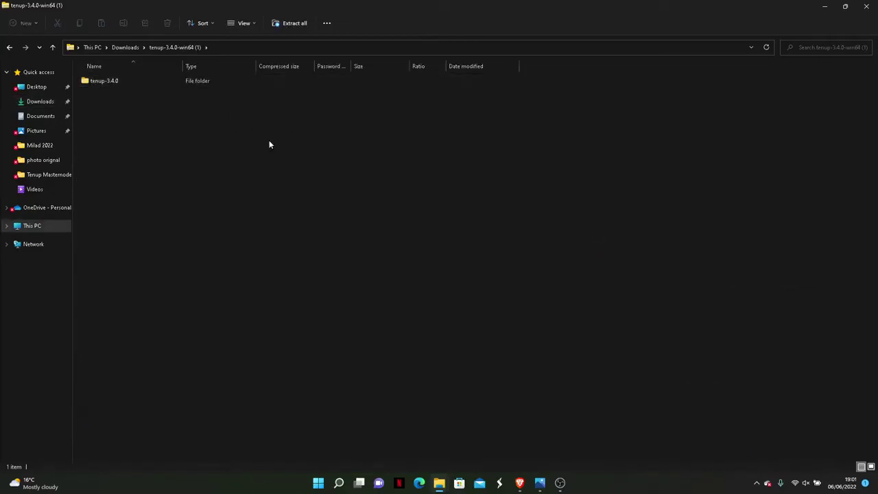
Return to Downloads and request extraction of the zipped tenup-3.4.0-win64 (1) folder, then cancel it
{"action": "key", "text": "alt+Left"}
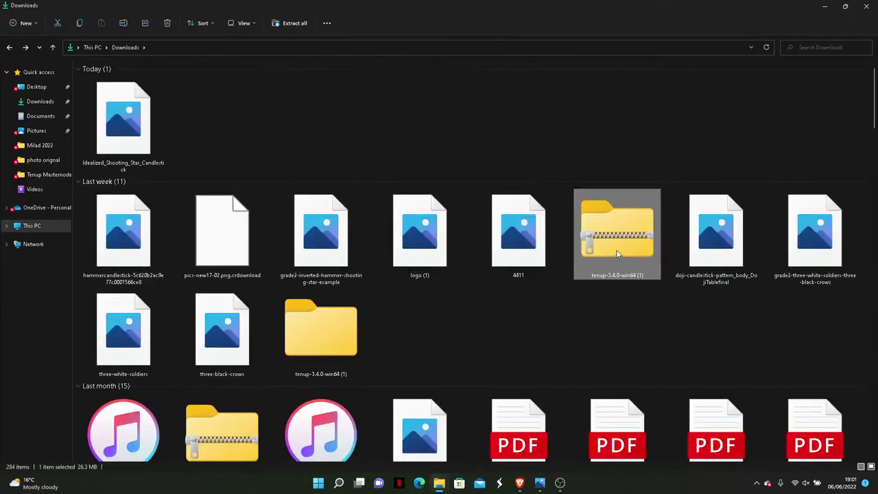
{"action": "right_click", "coordinate": [616, 254]}
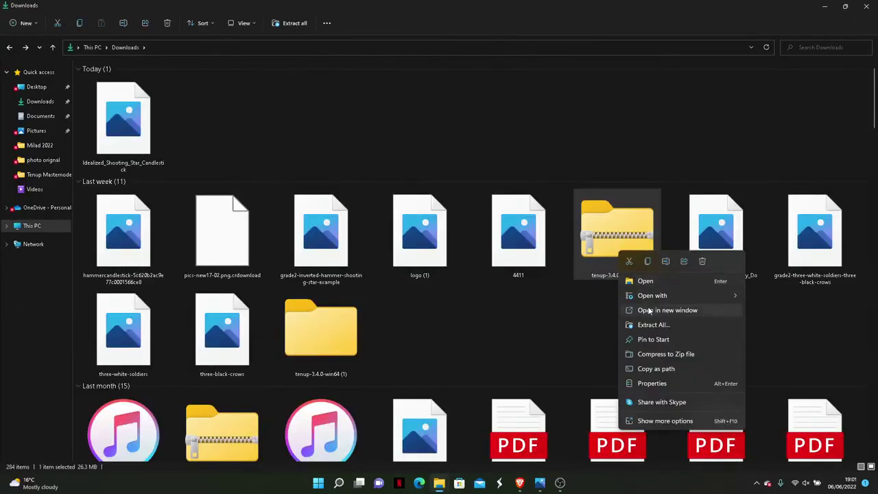
{"action": "left_click", "coordinate": [668, 330]}
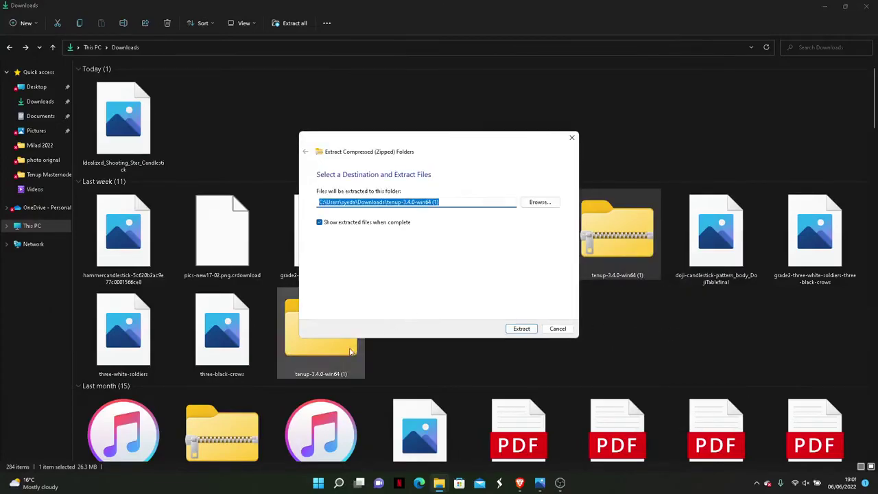
{"action": "left_click", "coordinate": [521, 328]}
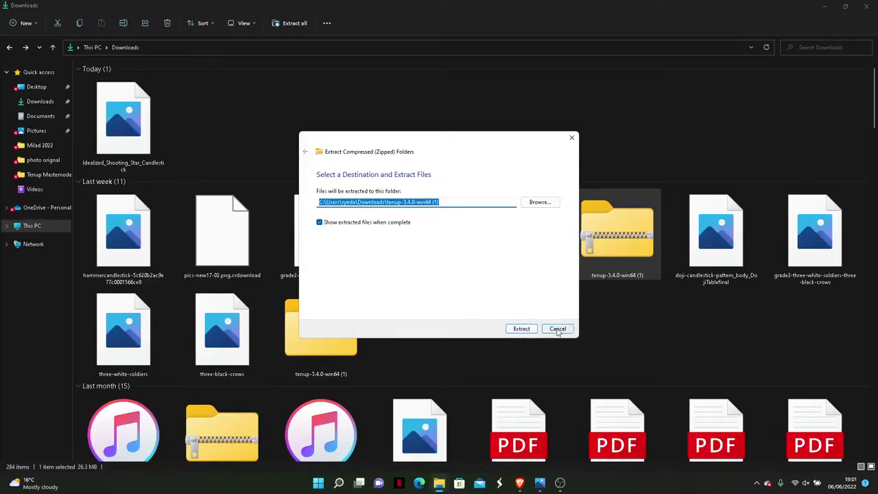
Launch tenup-qt from the bin folder inside the already extracted tenup-3.4.0-win64 (1) folder
{"action": "double_click", "coordinate": [342, 344]}
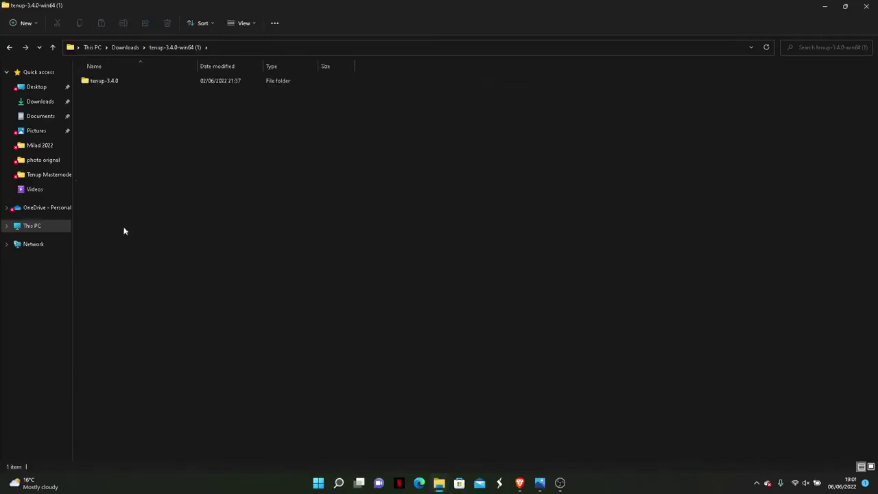
{"action": "double_click", "coordinate": [126, 81]}
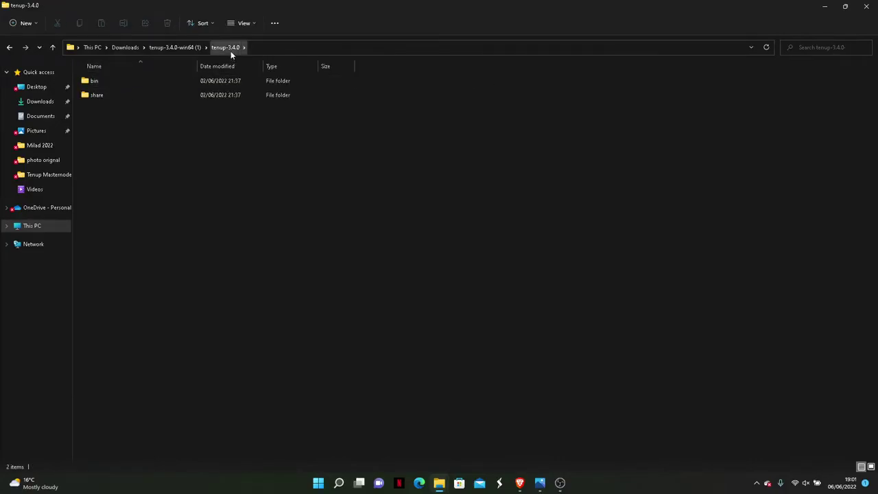
{"action": "double_click", "coordinate": [112, 80]}
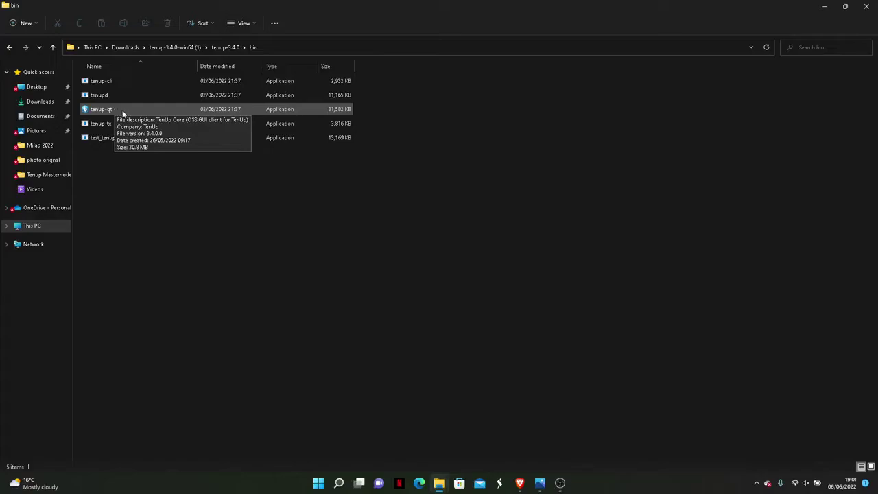
{"action": "left_click", "coordinate": [114, 111]}
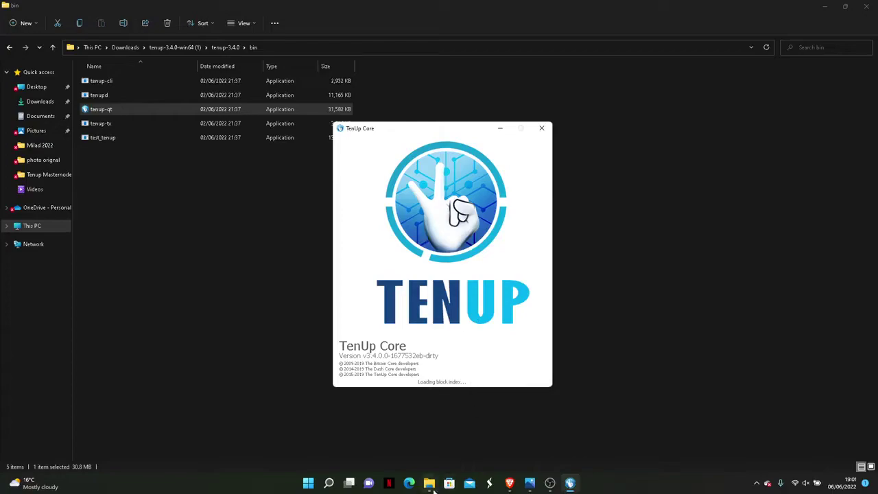
Close TenUp Core while it loads and view where the TenUp data folder sits in AppData\Roaming
{"action": "left_click", "coordinate": [541, 128]}
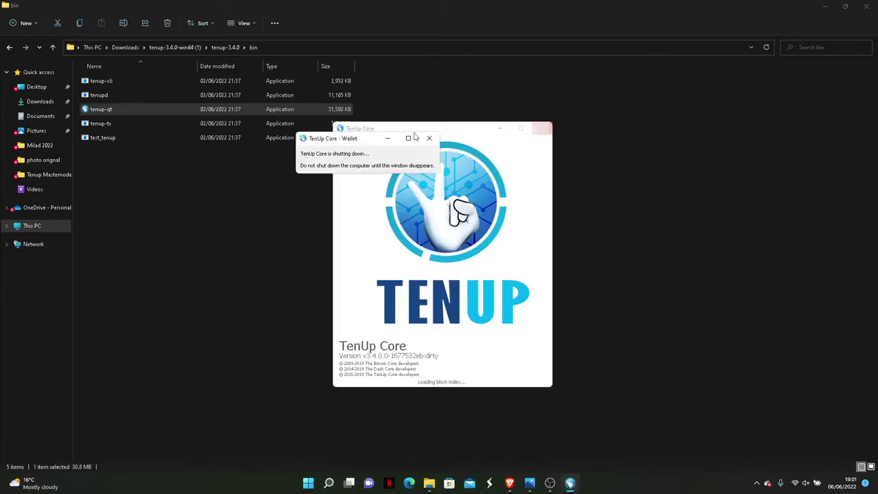
{"action": "mouse_move", "coordinate": [429, 483]}
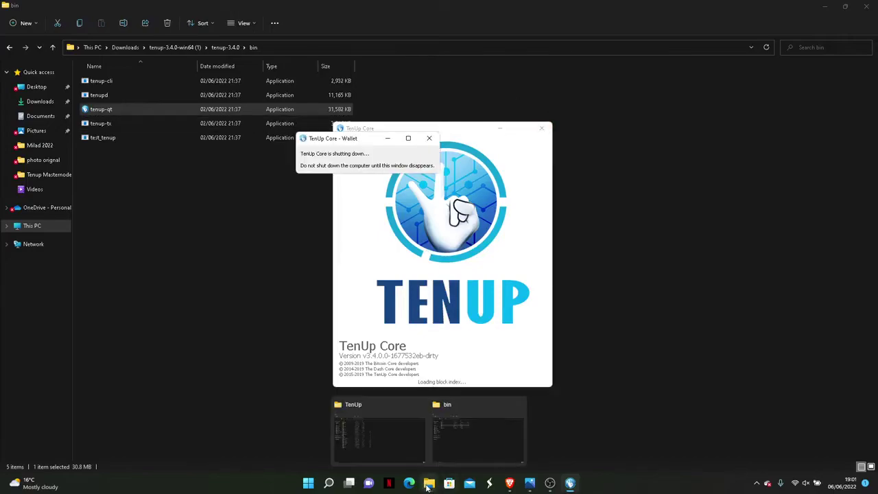
{"action": "left_click", "coordinate": [411, 446]}
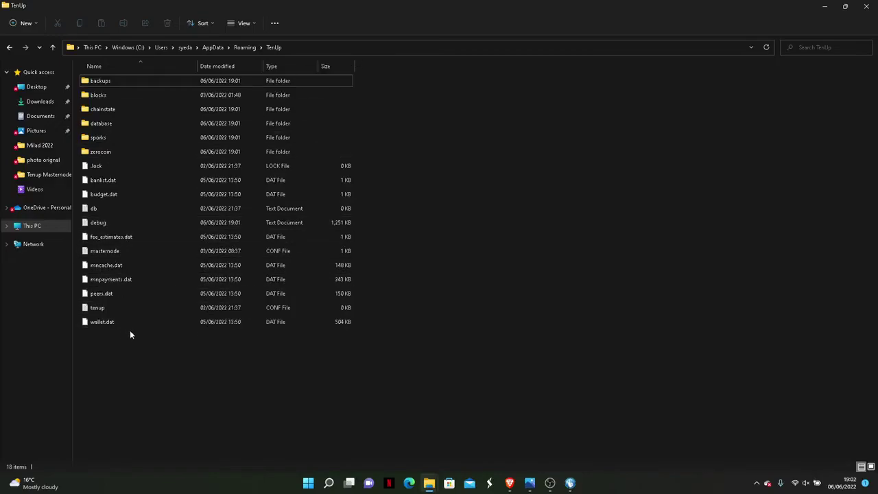
{"action": "left_click", "coordinate": [247, 48]}
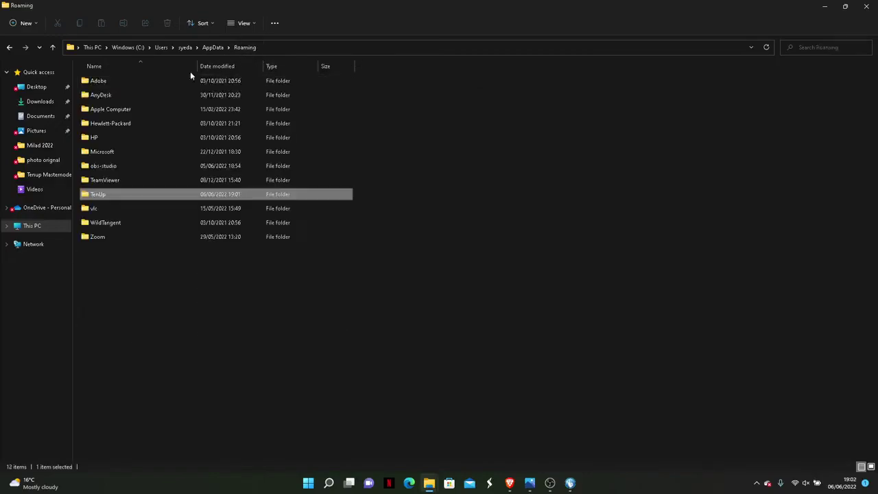
{"action": "mouse_move", "coordinate": [146, 195]}
Bring up the closing TenUp Core windows, then relaunch tenup-qt from the bin folder
{"action": "left_click", "coordinate": [570, 483]}
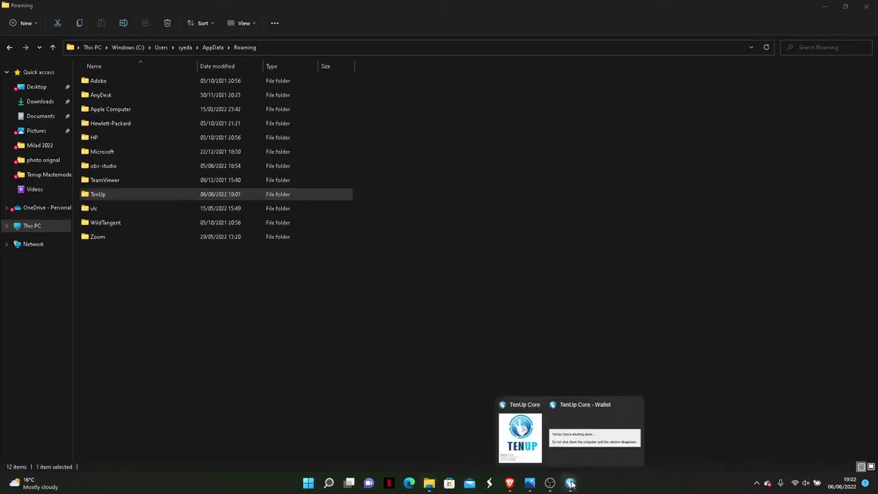
{"action": "left_click", "coordinate": [531, 416]}
{"action": "mouse_move", "coordinate": [569, 483]}
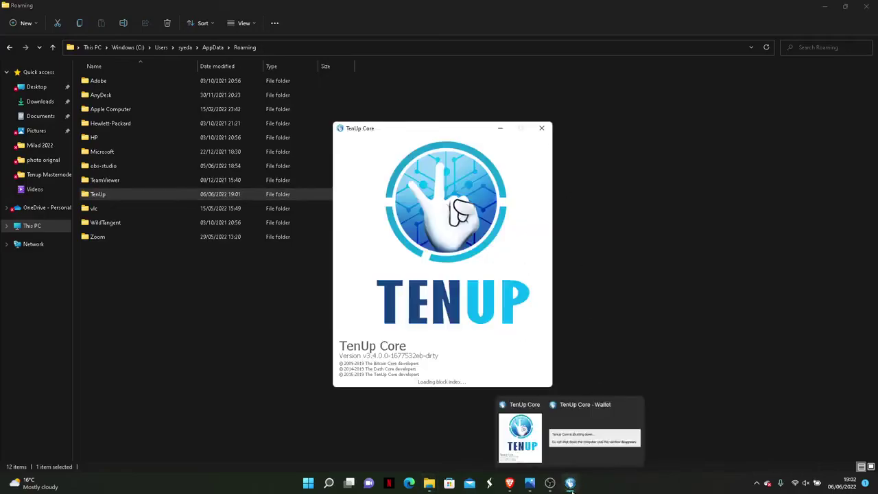
{"action": "left_click", "coordinate": [596, 432]}
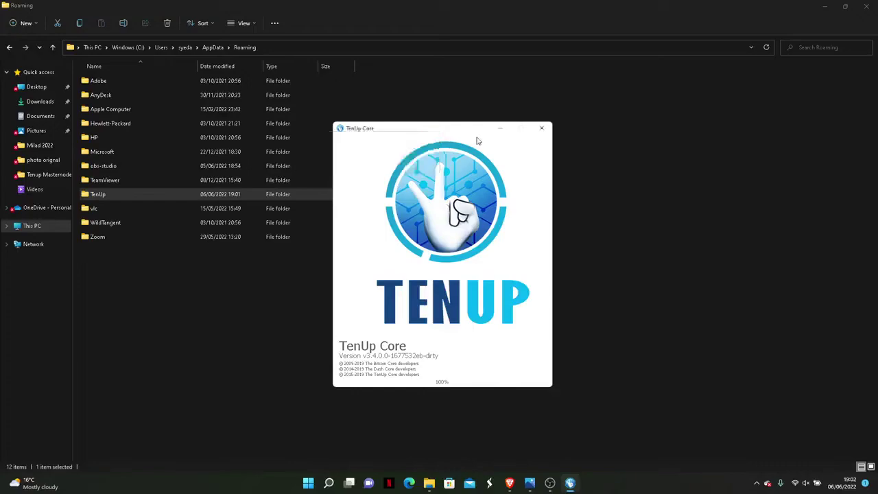
{"action": "mouse_move", "coordinate": [438, 482]}
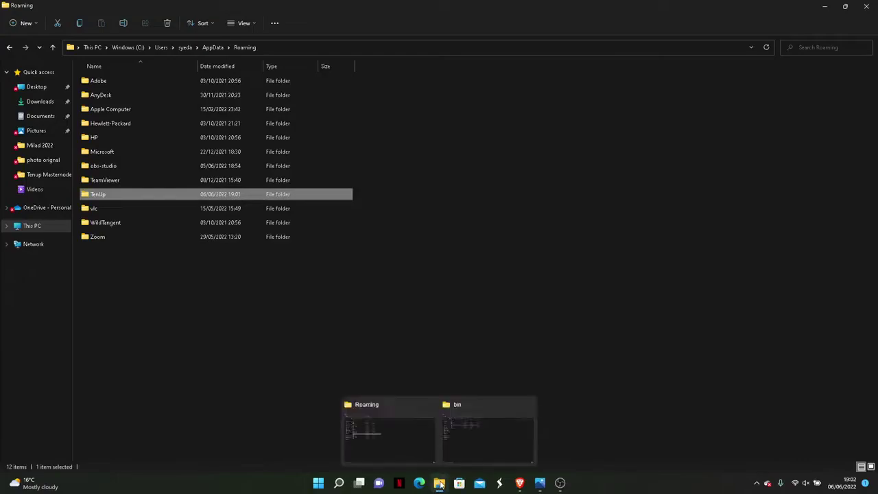
{"action": "left_click", "coordinate": [479, 446]}
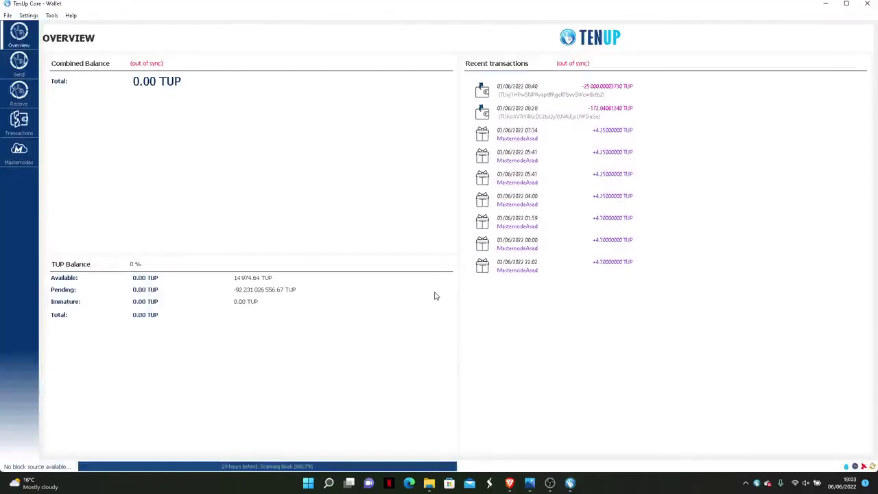
Maximize the TenUp Core wallet window and follow its synchronisation progress and sync status indicator
{"action": "double_click", "coordinate": [534, 3]}
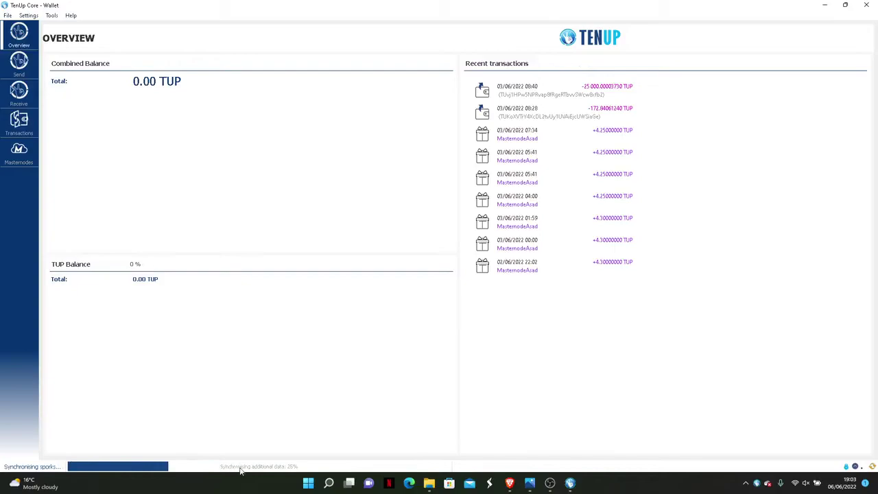
{"action": "double_click", "coordinate": [546, 4]}
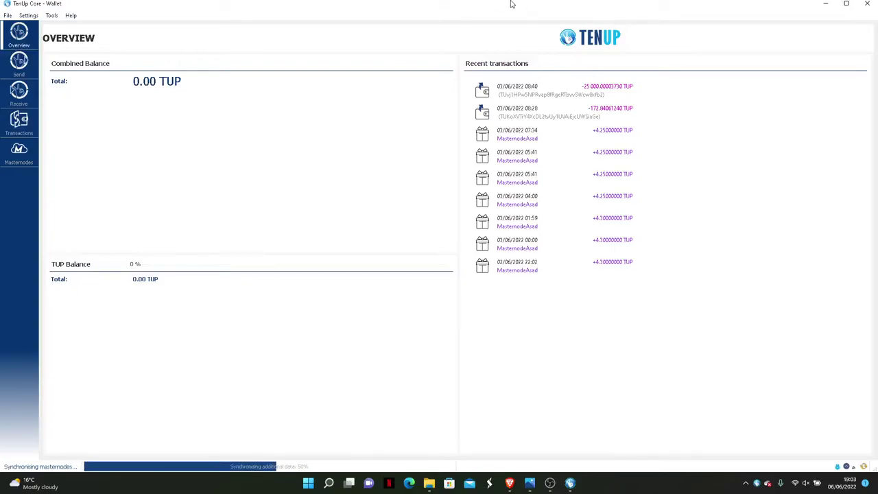
{"action": "mouse_move", "coordinate": [511, 4]}
{"action": "left_mouse_down"}
{"action": "mouse_move", "coordinate": [498, 41]}
{"action": "mouse_move", "coordinate": [499, 4]}
{"action": "left_mouse_up"}
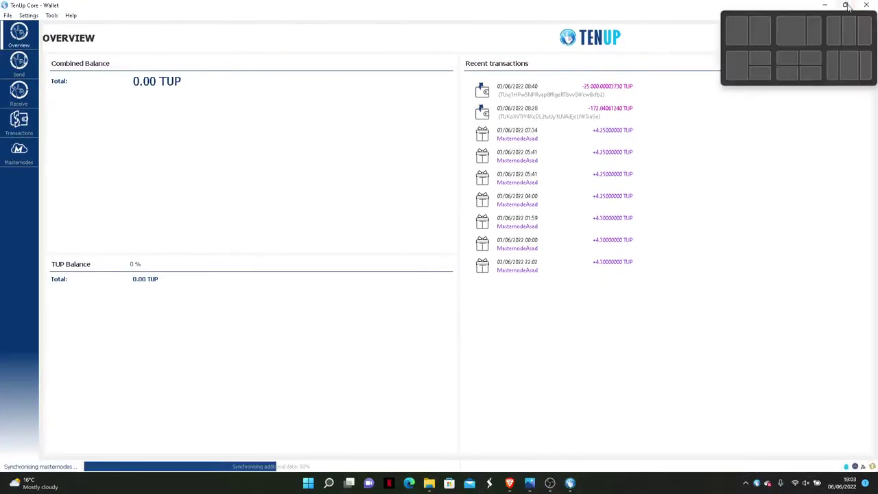
{"action": "mouse_move", "coordinate": [848, 13]}
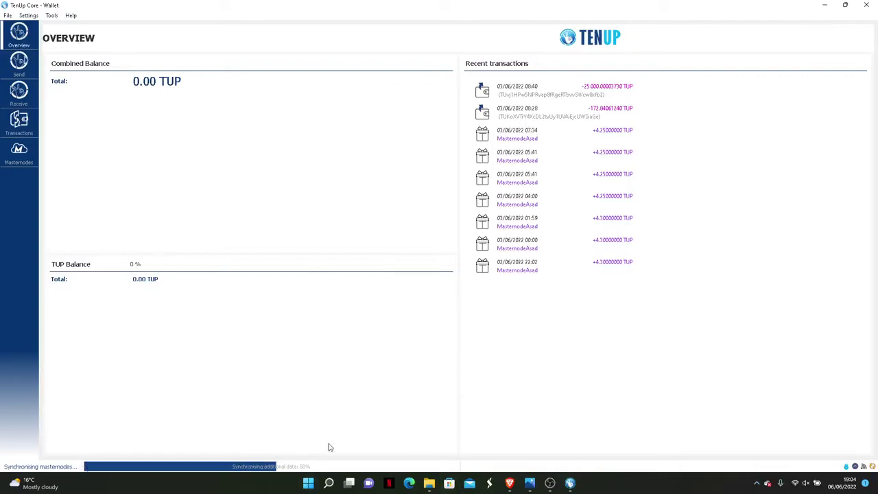
{"action": "mouse_move", "coordinate": [158, 466]}
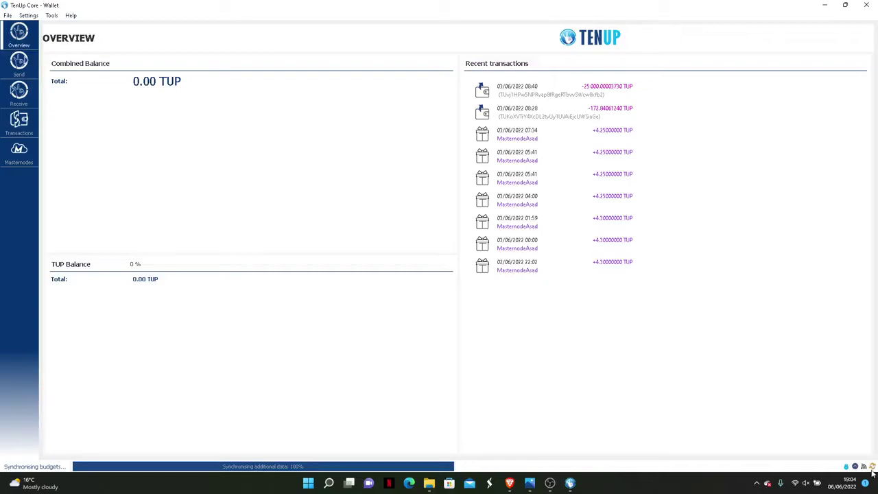
{"action": "mouse_move", "coordinate": [873, 471]}
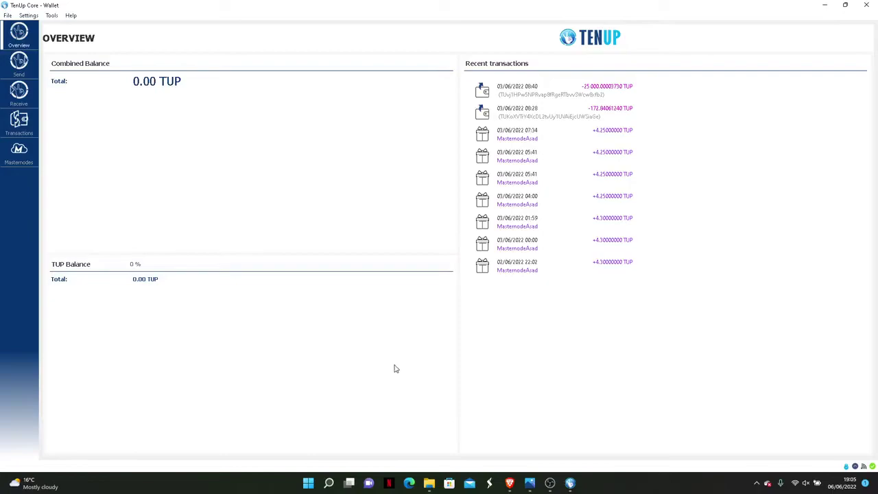
Close the wallet and copy the tenup-qt application in the bin folder
{"action": "left_click", "coordinate": [865, 4]}
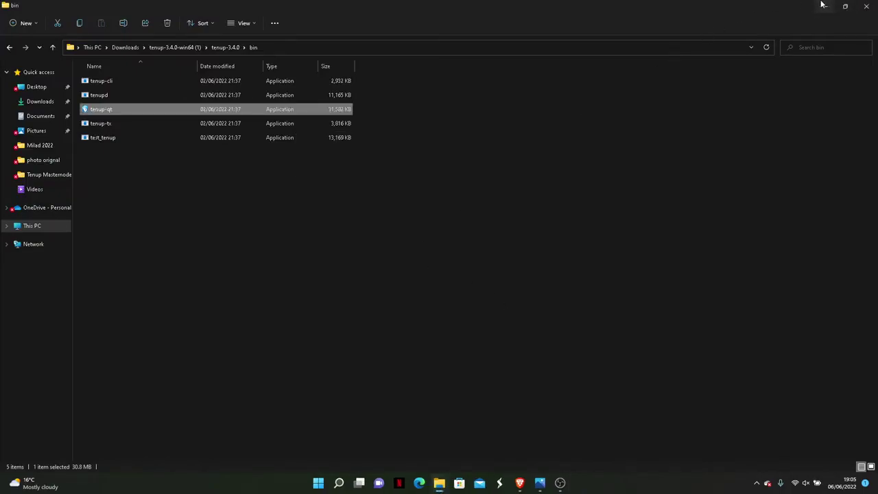
{"action": "right_click", "coordinate": [252, 112]}
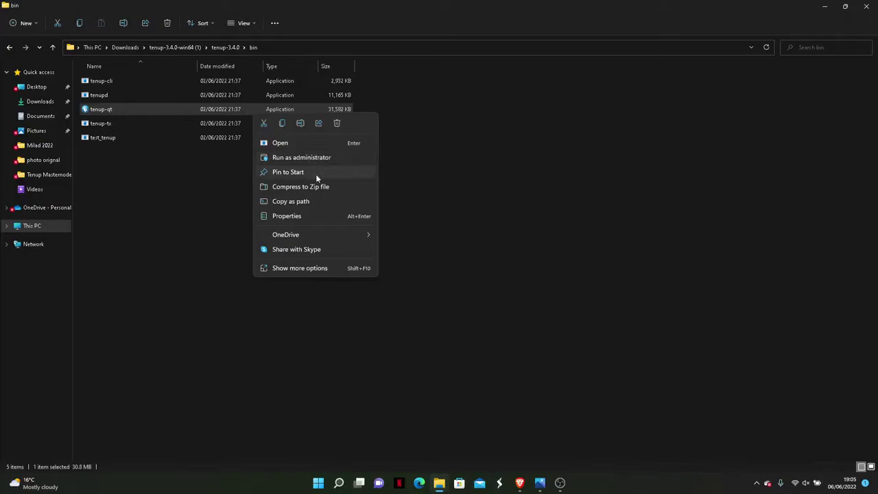
{"action": "left_click", "coordinate": [284, 124]}
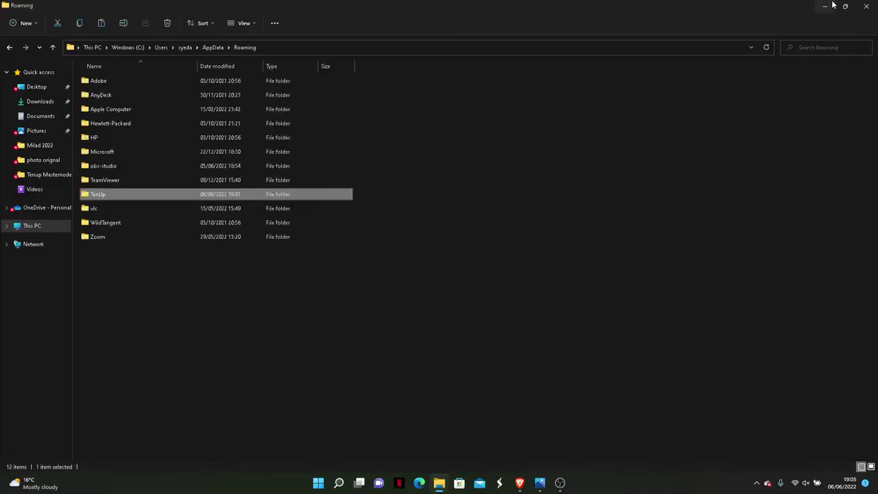
Clear the open windows, paste the copied tenup-qt as a desktop shortcut, and delete the older tenup-qt application from the desktop
{"action": "left_click", "coordinate": [832, 5]}
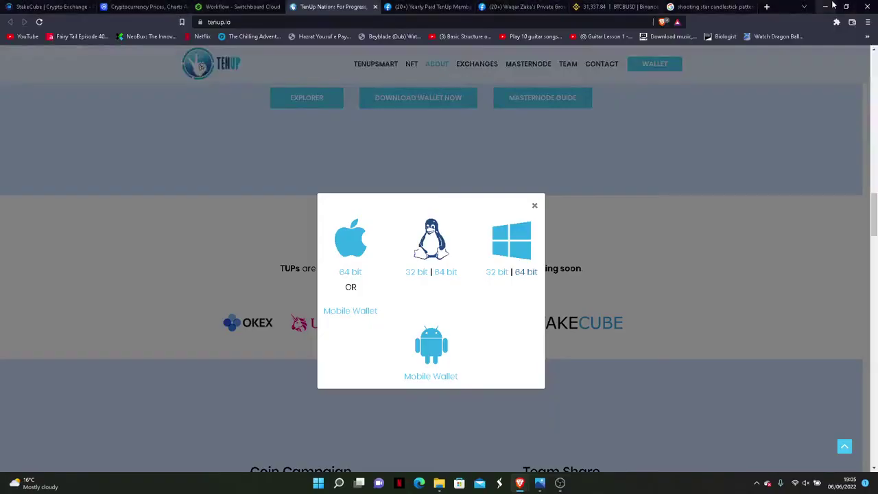
{"action": "left_click", "coordinate": [832, 6]}
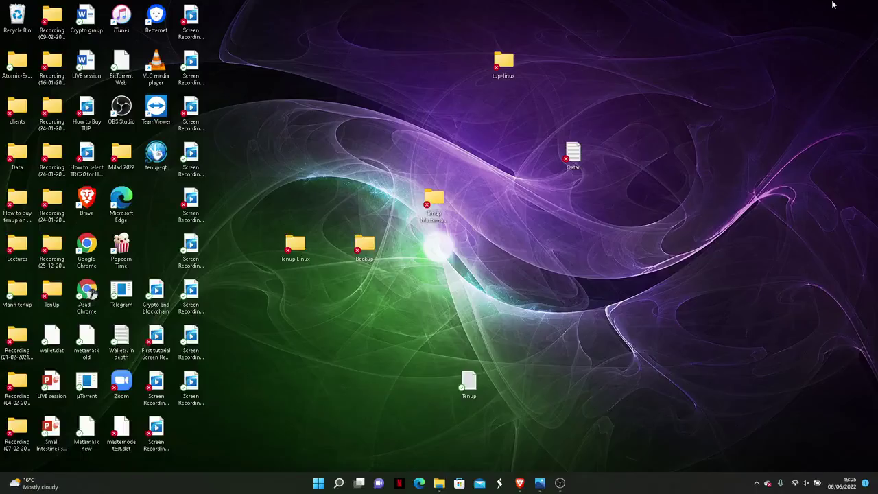
{"action": "right_click", "coordinate": [325, 118]}
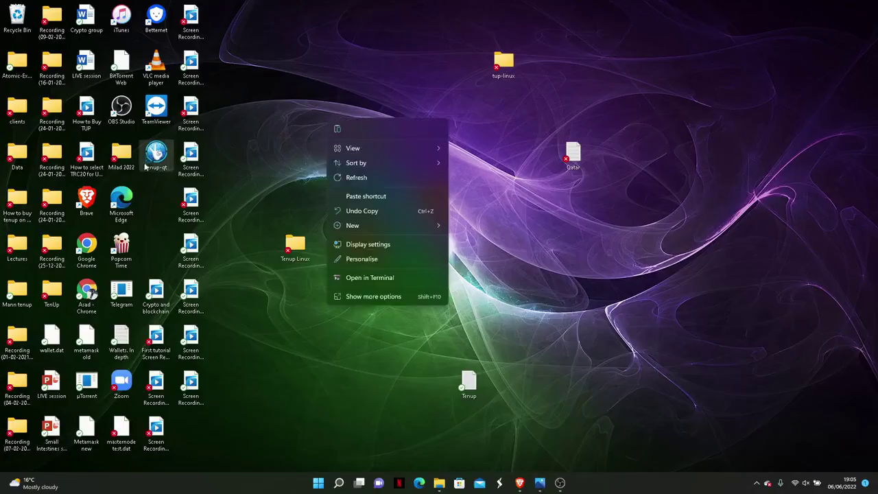
{"action": "left_click", "coordinate": [363, 200]}
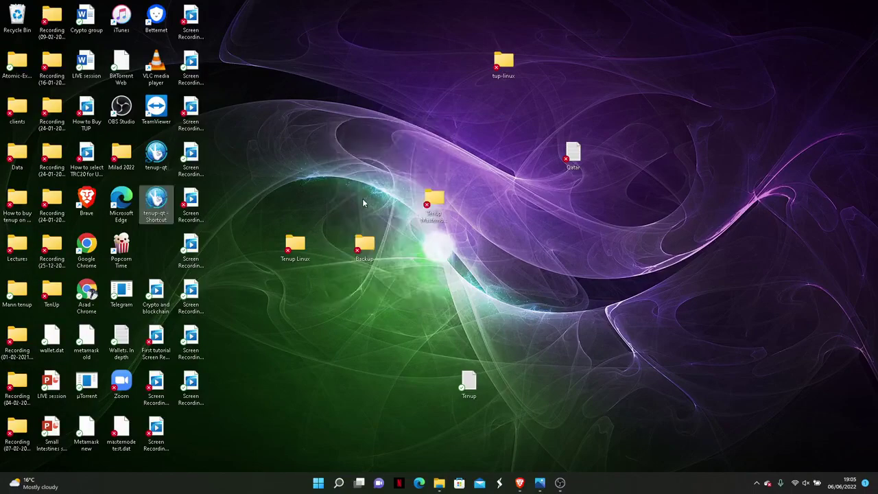
{"action": "left_click", "coordinate": [156, 167]}
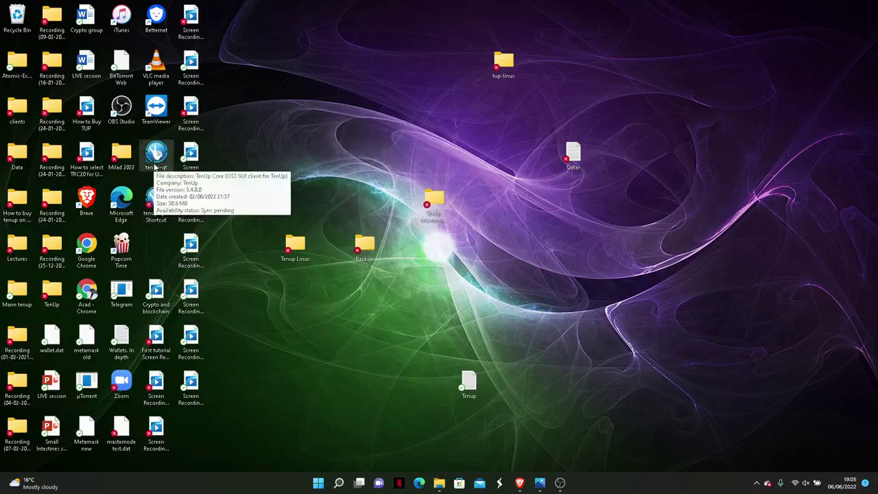
{"action": "key", "text": "Delete"}
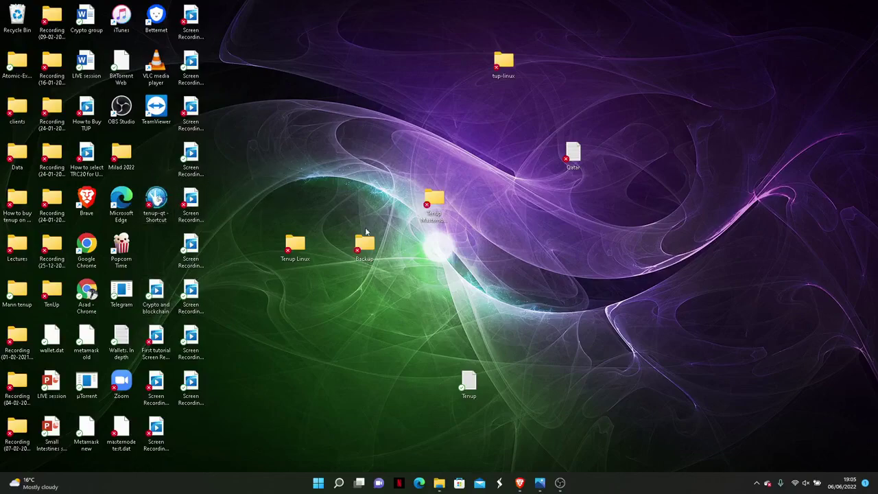
Open the Backup folder on the desktop and select its masternode and wallet.dat files
{"action": "mouse_move", "coordinate": [364, 235]}
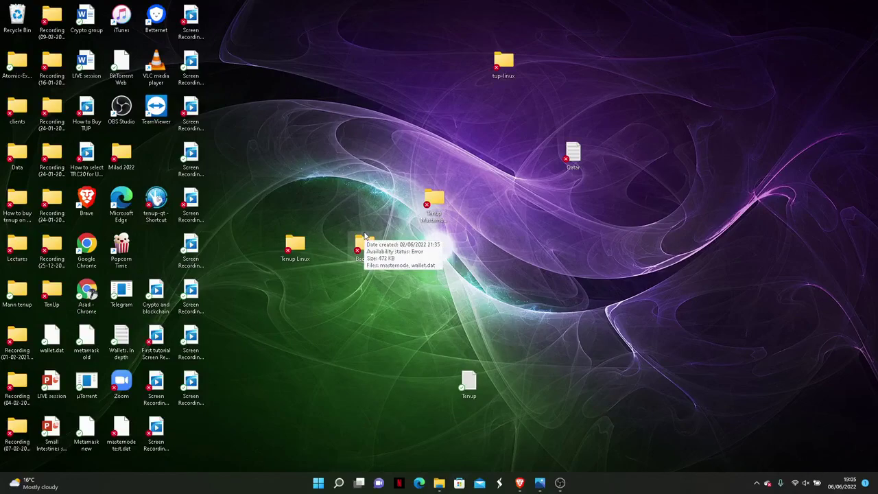
{"action": "double_click", "coordinate": [365, 237]}
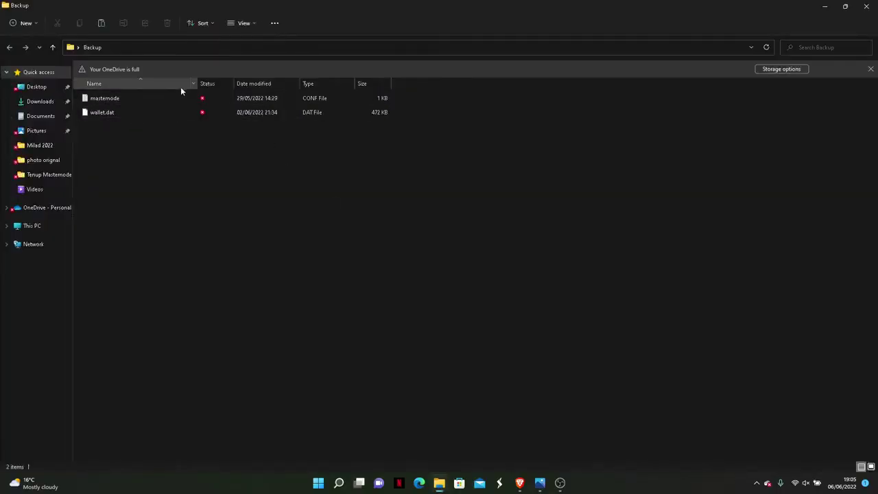
{"action": "left_click_drag", "start_coordinate": [163, 117], "coordinate": [165, 92]}
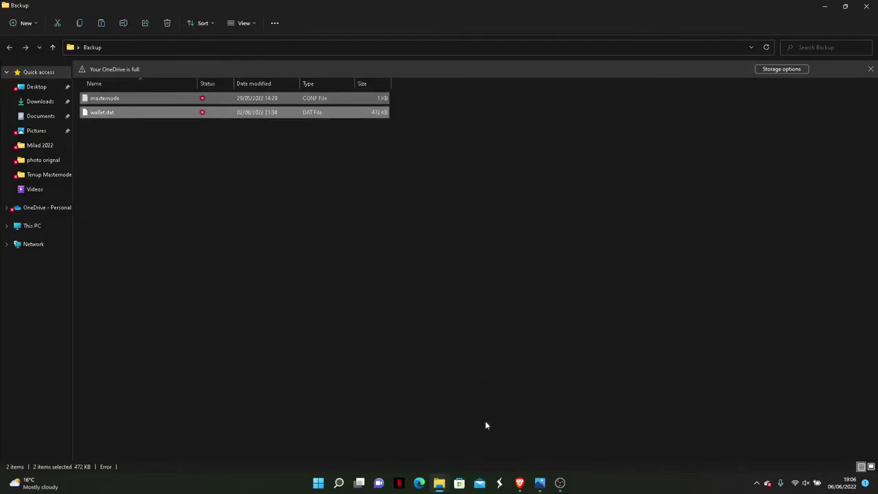
Paste the copied backup masternode and wallet.dat files into the TenUp folder under AppData\Roaming, replacing the files with the same names
{"action": "left_click", "coordinate": [439, 482]}
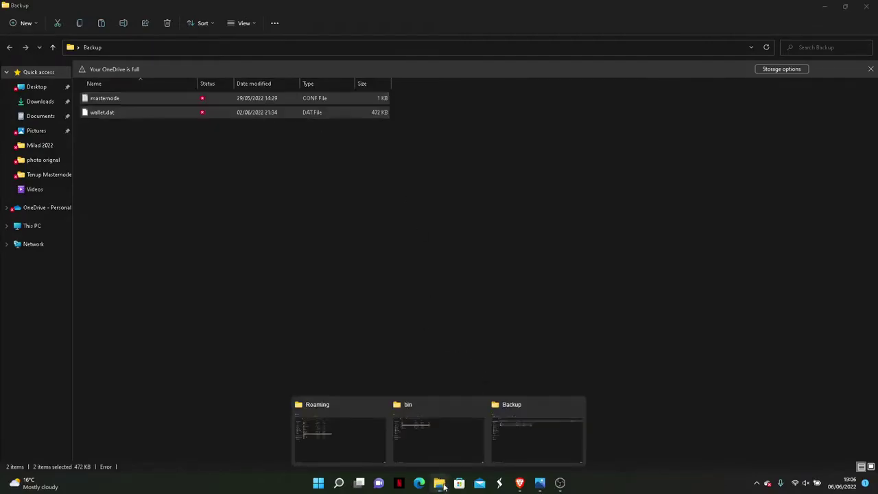
{"action": "left_click", "coordinate": [364, 431]}
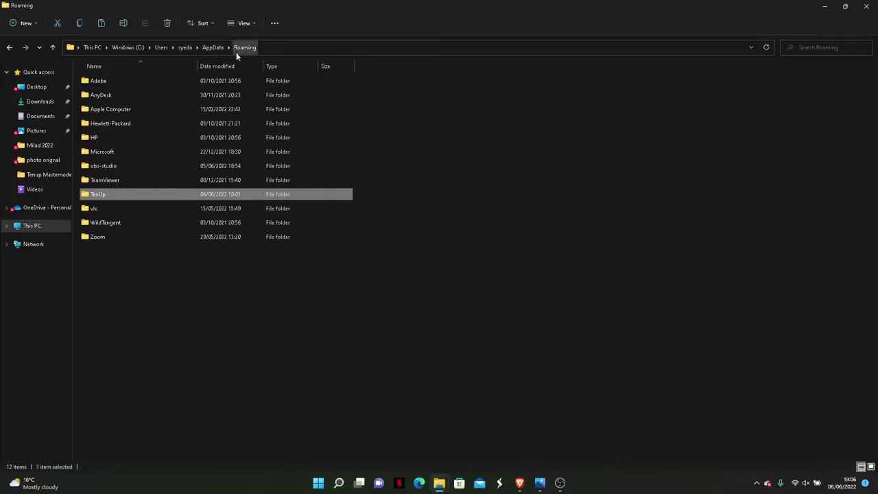
{"action": "double_click", "coordinate": [137, 196]}
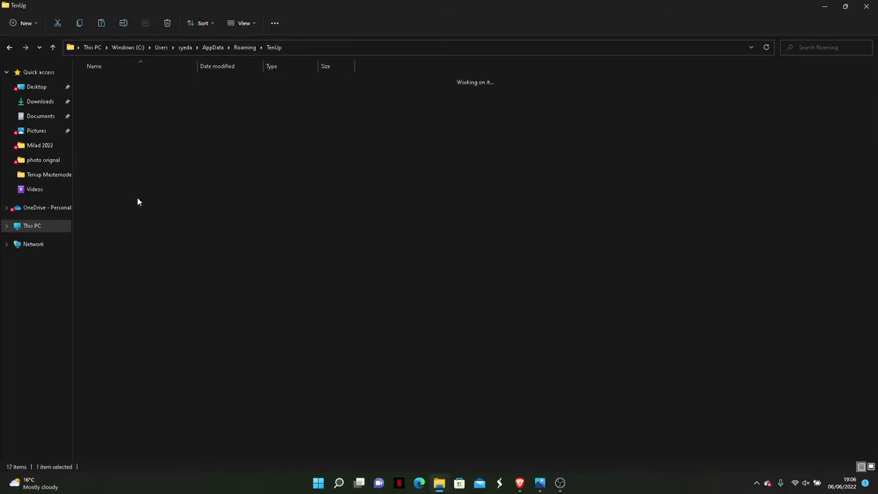
{"action": "right_click", "coordinate": [244, 340]}
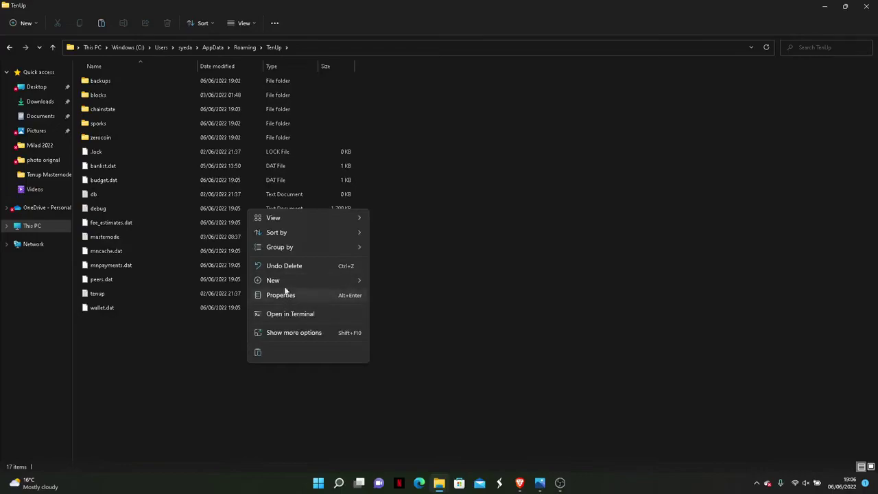
{"action": "left_click", "coordinate": [446, 308]}
{"action": "right_click", "coordinate": [445, 308]}
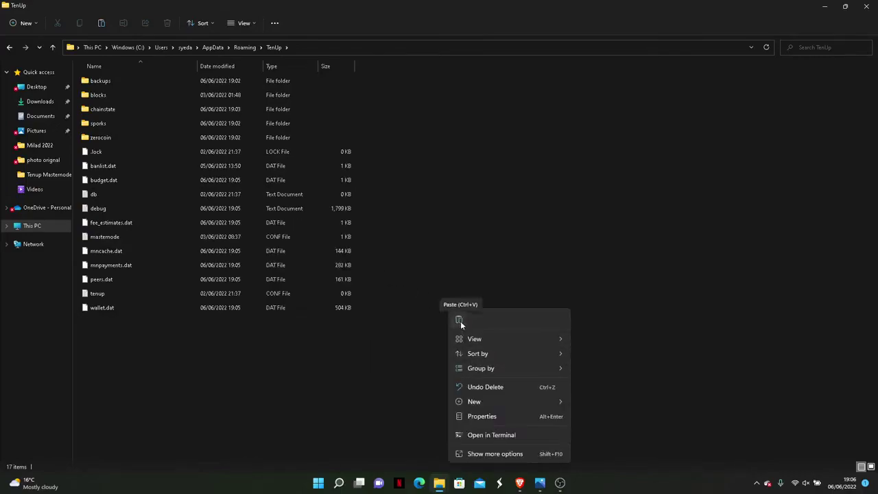
{"action": "left_click", "coordinate": [459, 319]}
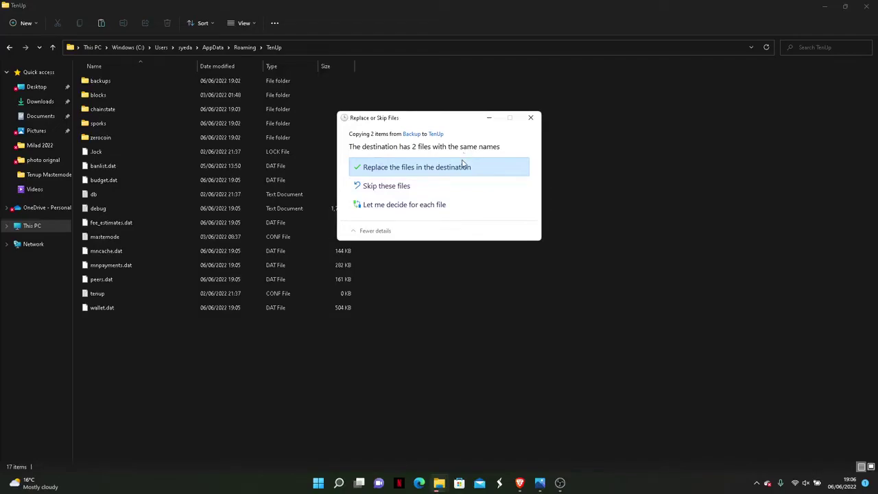
{"action": "left_click", "coordinate": [386, 173]}
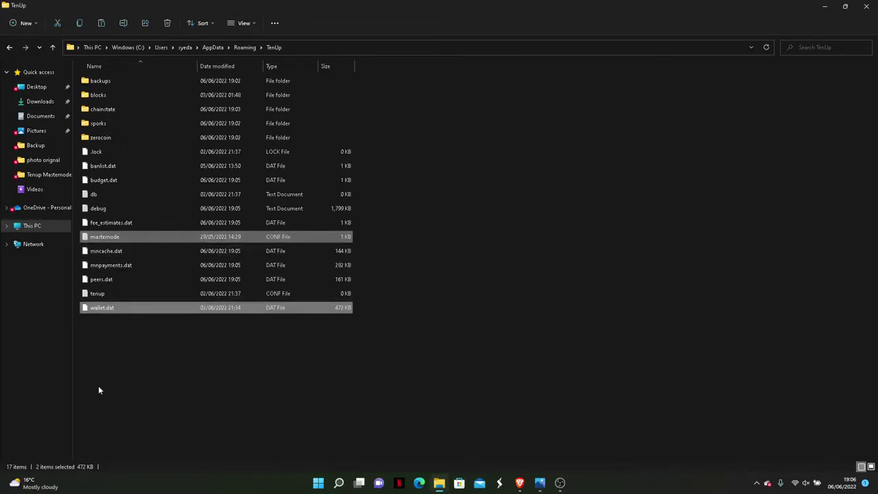
Close the TenUp and Backup folder windows and launch the wallet from the desktop tenup-qt shortcut in a maximized window
{"action": "left_click", "coordinate": [866, 5]}
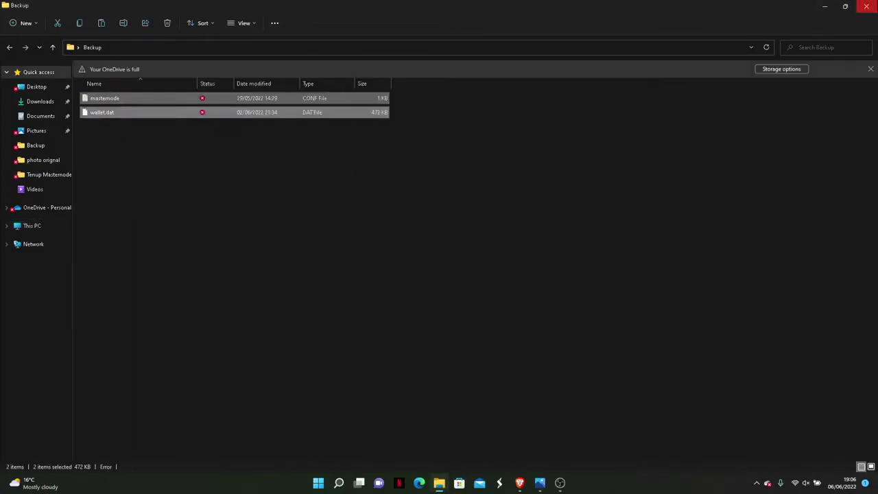
{"action": "left_click", "coordinate": [866, 5]}
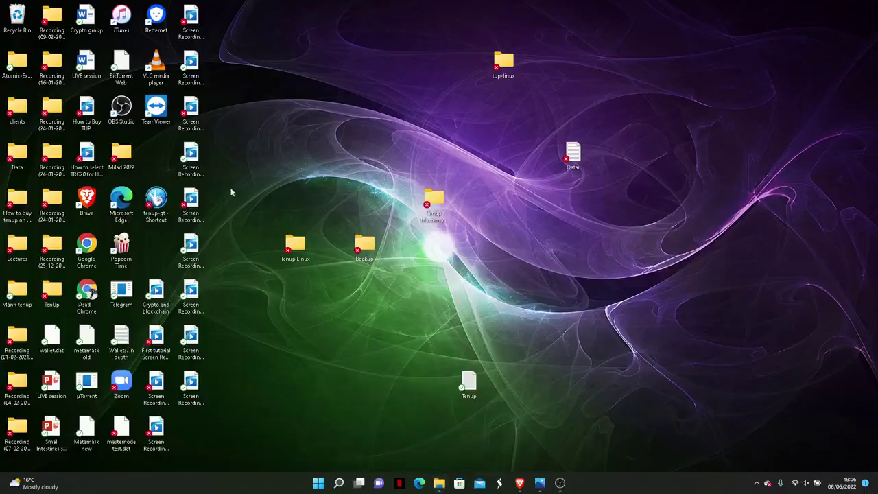
{"action": "double_click", "coordinate": [156, 203]}
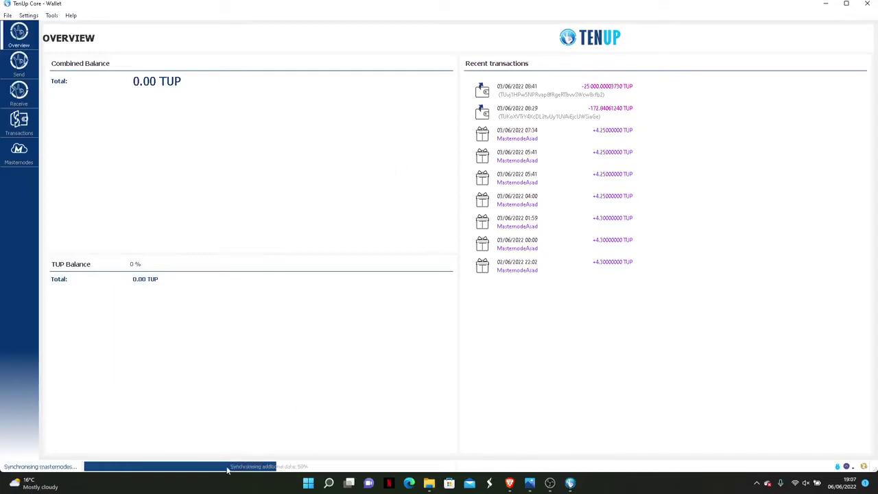
{"action": "double_click", "coordinate": [547, 4]}
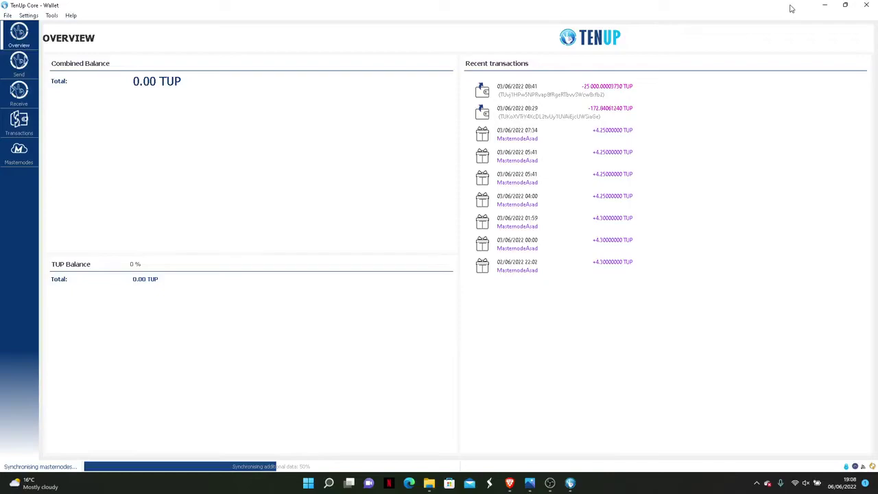
Minimize the wallet, switch to the Brave browser, and read the viewer comments in the two open Facebook groups
{"action": "left_click", "coordinate": [830, 5]}
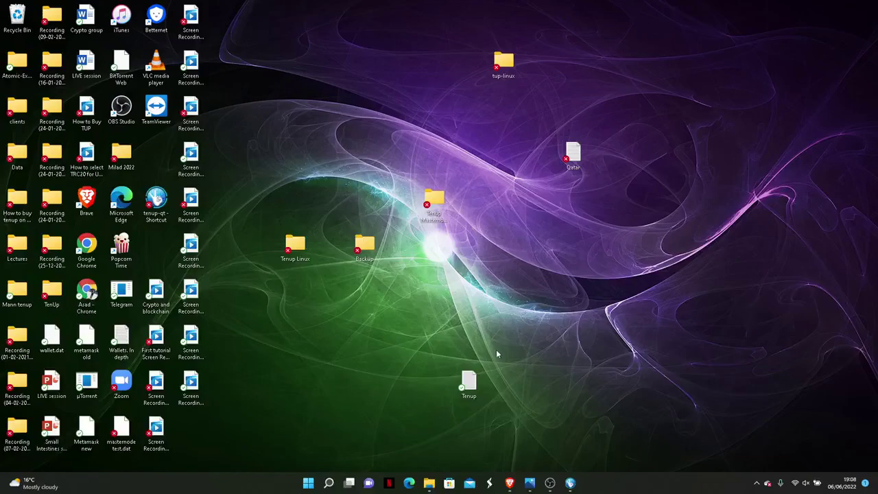
{"action": "mouse_move", "coordinate": [510, 483]}
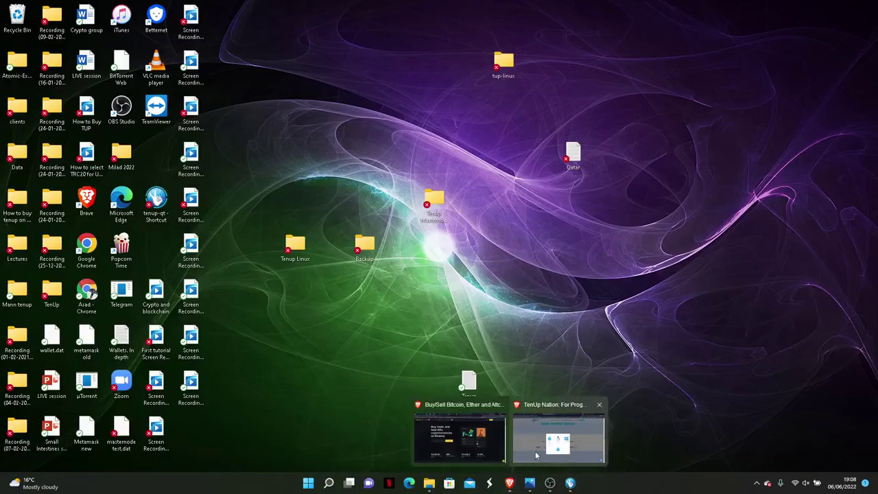
{"action": "left_click", "coordinate": [537, 456]}
{"action": "left_click", "coordinate": [427, 6]}
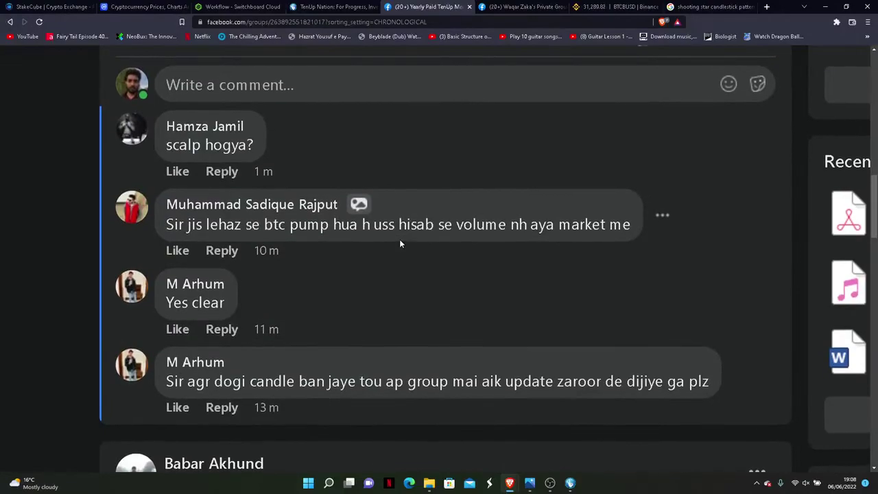
{"action": "left_click", "coordinate": [521, 6]}
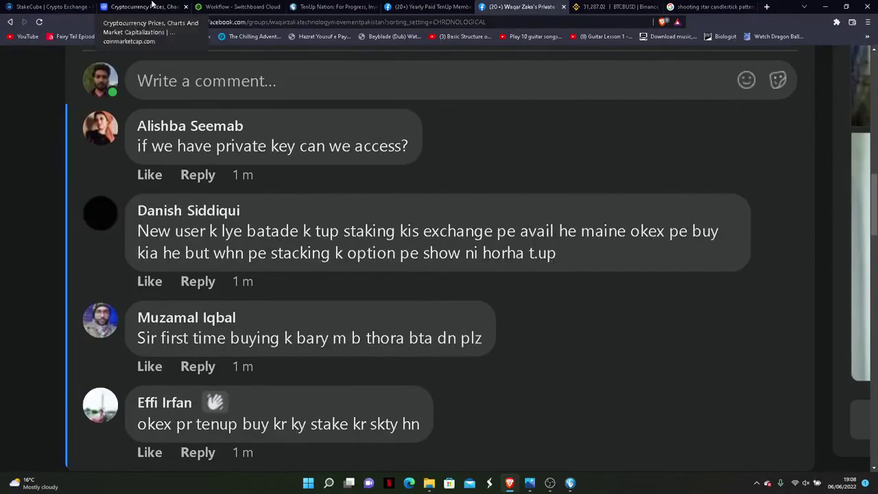
Visit StakeCube's sign-up page, switch to its login page, and log in with the saved e-mail and account password after passing the reCAPTCHA
{"action": "left_click", "coordinate": [45, 6]}
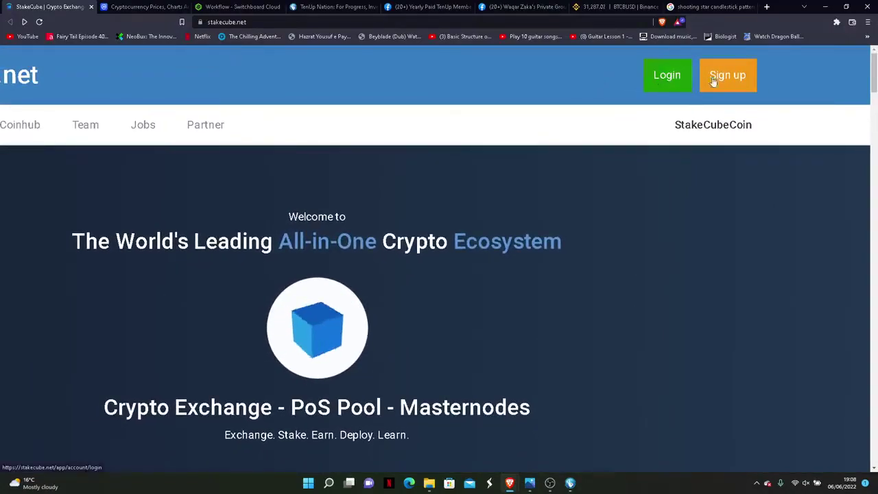
{"action": "left_click", "coordinate": [745, 82]}
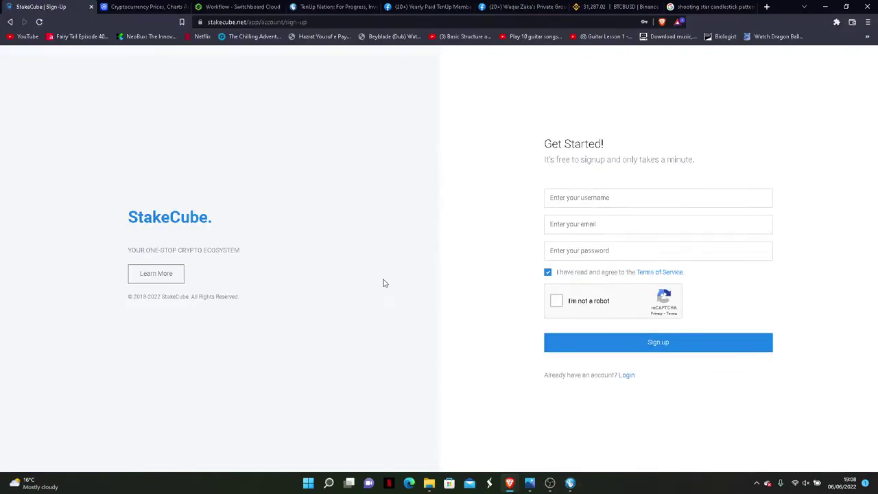
{"action": "left_click", "coordinate": [626, 375]}
{"action": "left_click", "coordinate": [608, 202]}
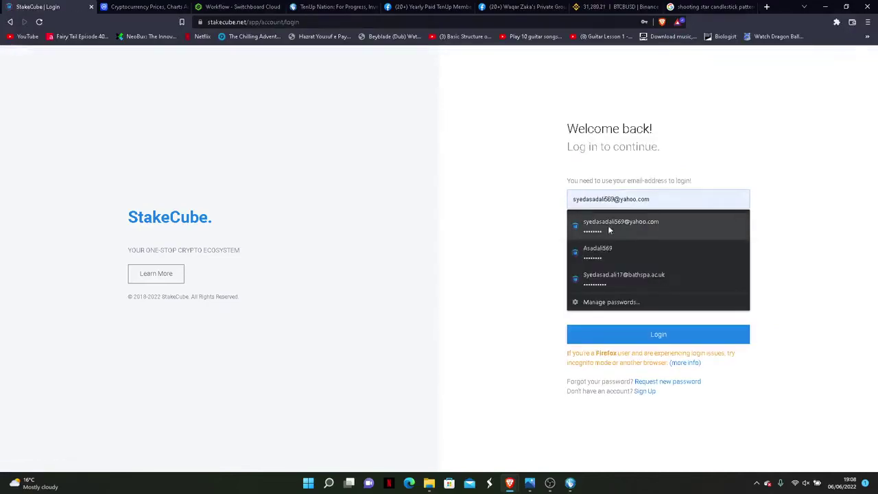
{"action": "left_click", "coordinate": [608, 229]}
{"action": "left_click", "coordinate": [594, 294]}
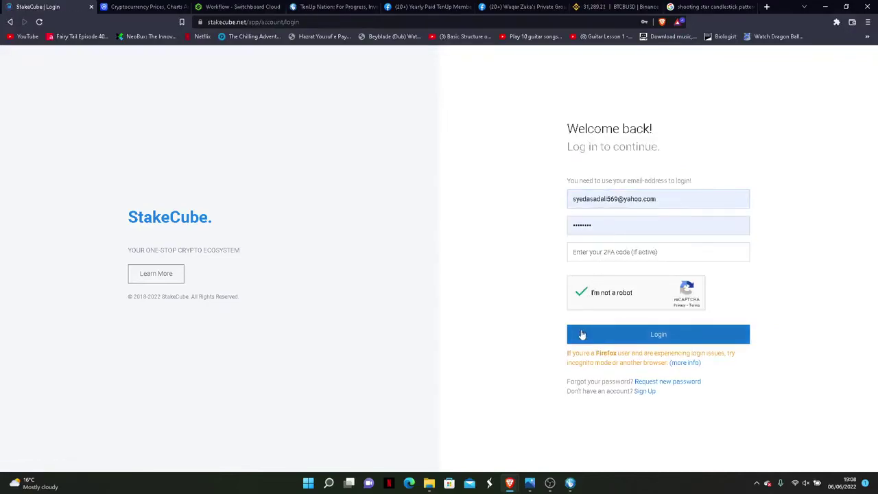
{"action": "left_click", "coordinate": [588, 336]}
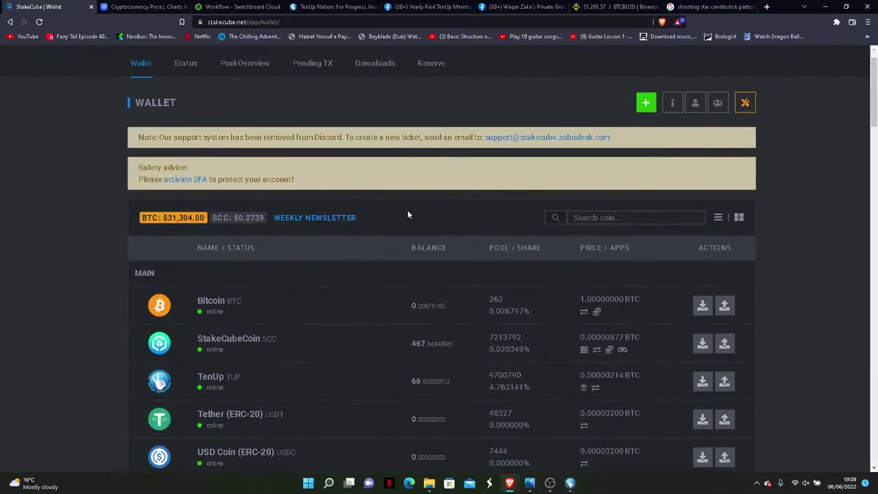
Look through the coin list in the StakeCube wallet and open the StakeCube exchange
{"action": "scroll", "coordinate": [408, 215], "scroll_direction": "down", "scroll_amount": 2}
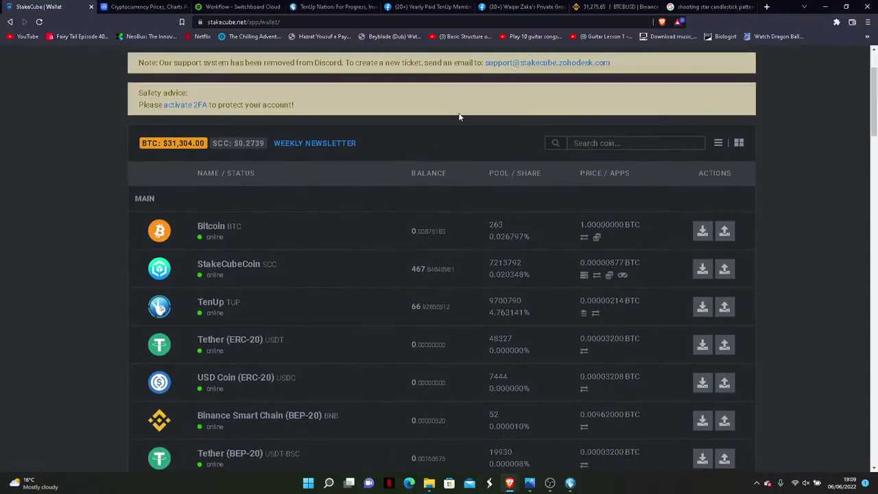
{"action": "scroll", "coordinate": [459, 116], "scroll_direction": "up", "scroll_amount": 1}
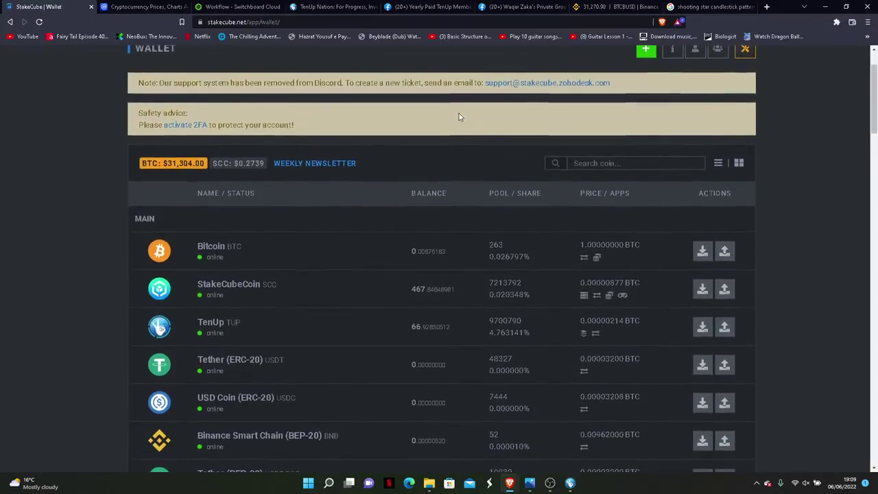
{"action": "scroll", "coordinate": [458, 116], "scroll_direction": "up", "scroll_amount": 2}
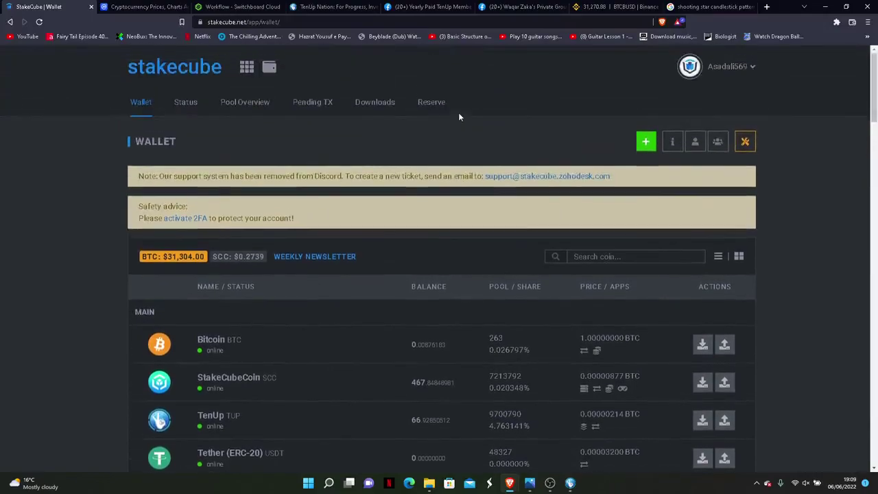
{"action": "left_click", "coordinate": [247, 67]}
{"action": "left_click", "coordinate": [291, 165]}
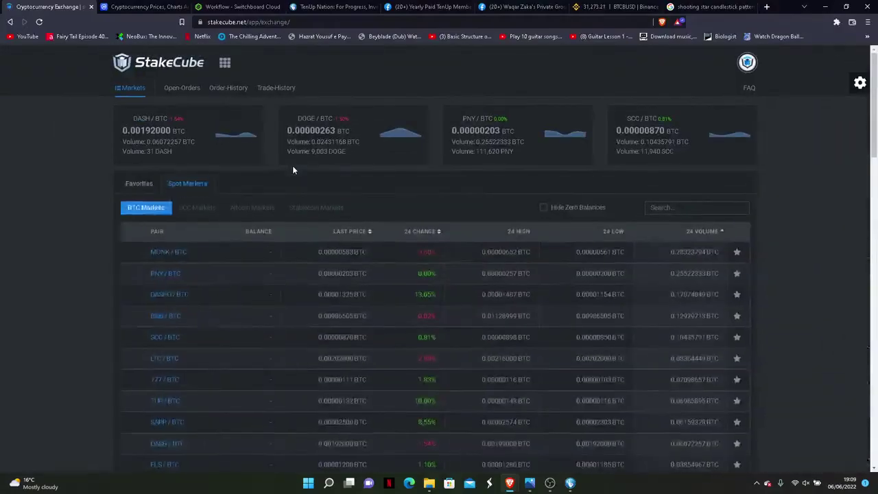
Find the TUP / BTC pair among the exchange's BTC spot markets and open its trading page
{"action": "scroll", "coordinate": [167, 296], "scroll_direction": "down", "scroll_amount": 1}
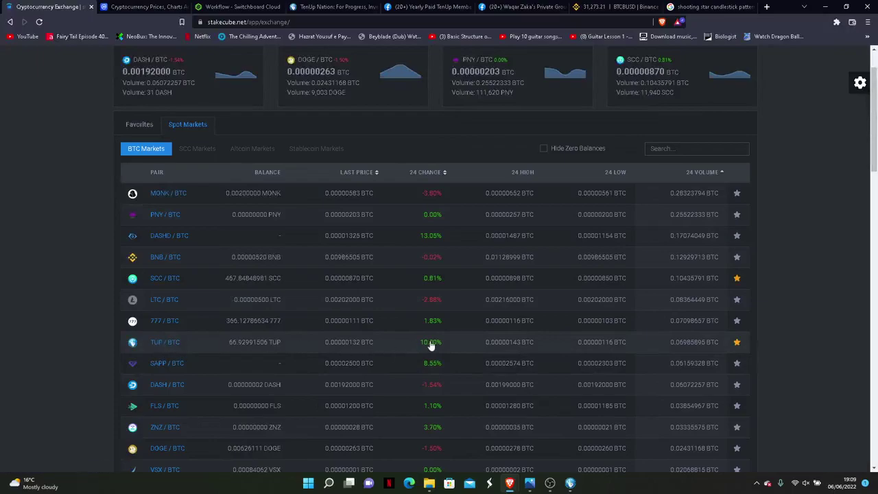
{"action": "left_click_drag", "start_coordinate": [416, 344], "coordinate": [448, 351]}
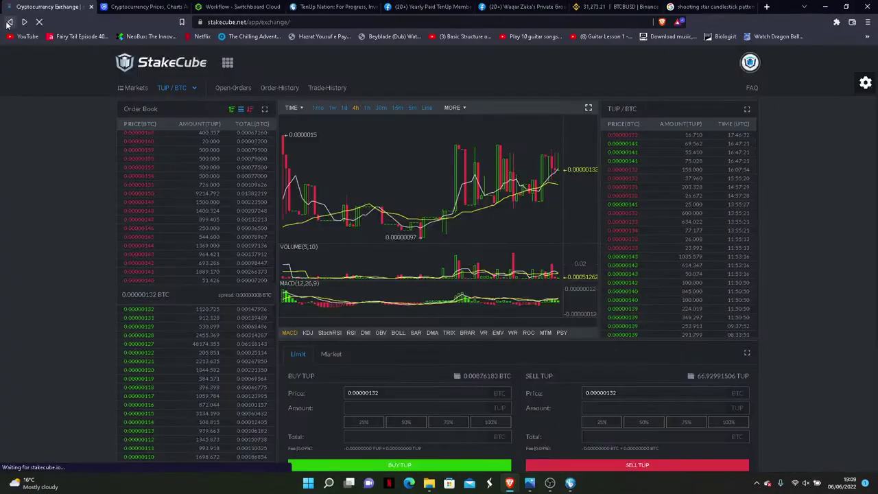
{"action": "left_click", "coordinate": [10, 22]}
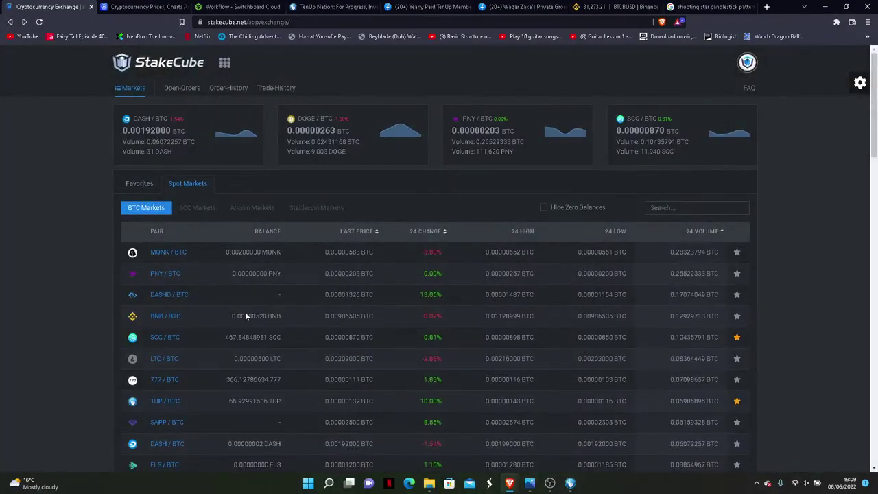
{"action": "left_click", "coordinate": [161, 402]}
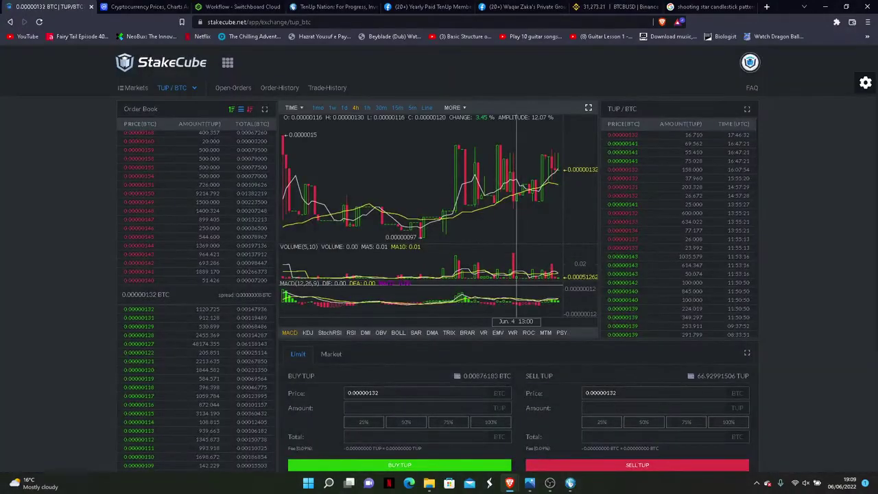
Try out a TUP limit buy at 0.00000144 BTC using 50% of the balance, switch it to a market order, and leave without placing it
{"action": "left_click", "coordinate": [502, 379]}
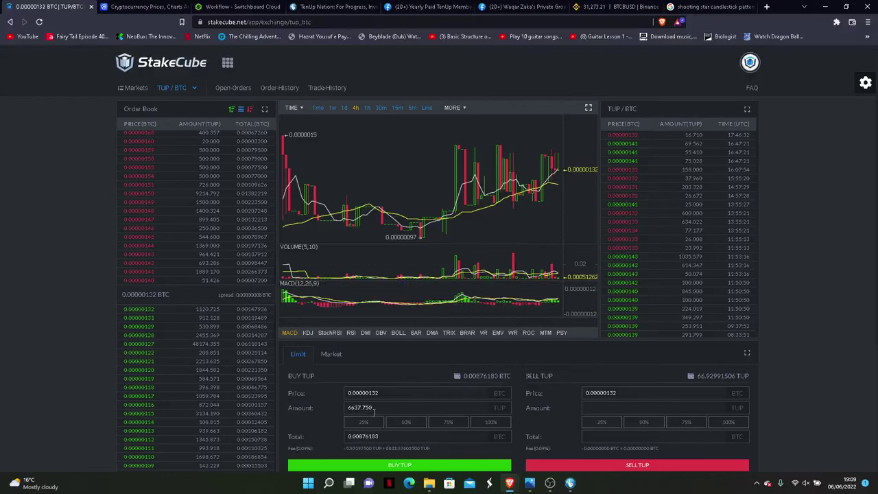
{"action": "left_click", "coordinate": [184, 282]}
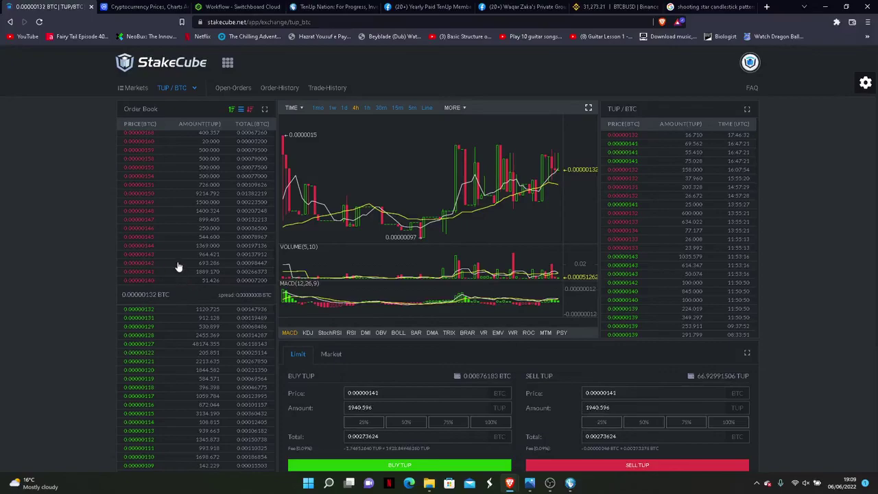
{"action": "left_click", "coordinate": [173, 254]}
{"action": "left_click", "coordinate": [169, 246]}
{"action": "double_click", "coordinate": [384, 434]}
{"action": "left_click", "coordinate": [328, 362]}
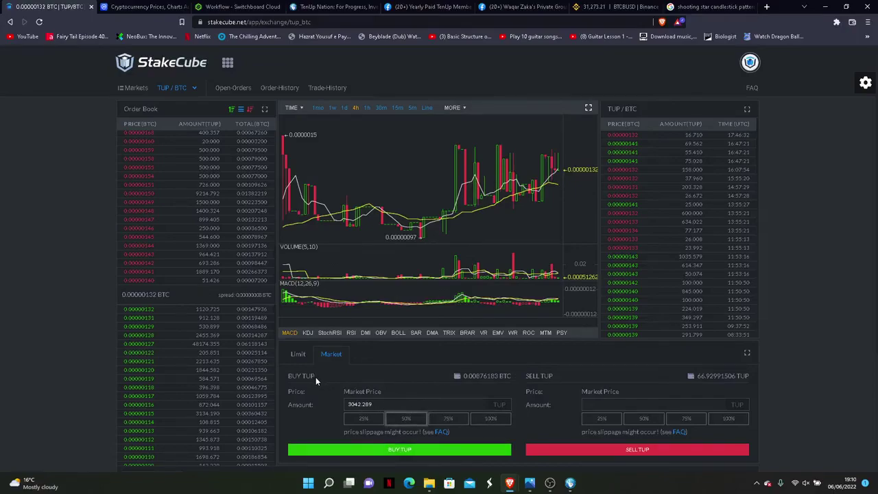
{"action": "left_click", "coordinate": [152, 66]}
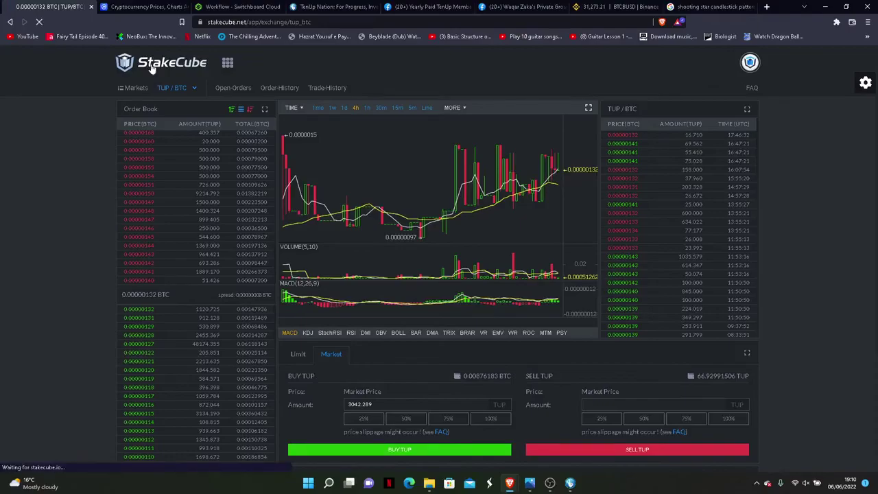